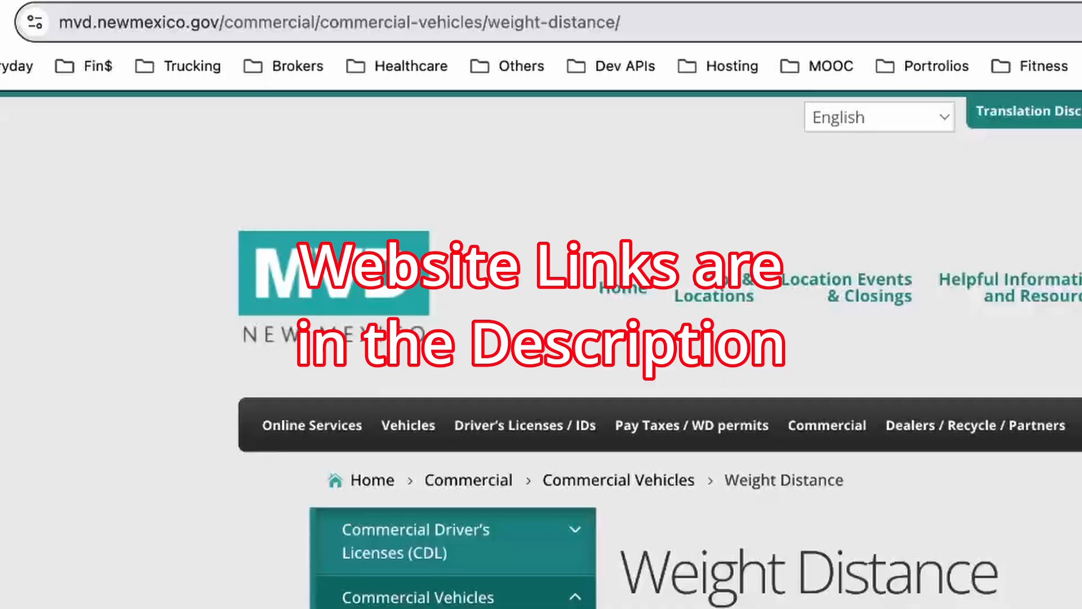
# Step: Open the MVD Online Services link from New Mexico's Weight Distance page
pyautogui.moveTo(59, 22); pyautogui.dragTo(620, 22)
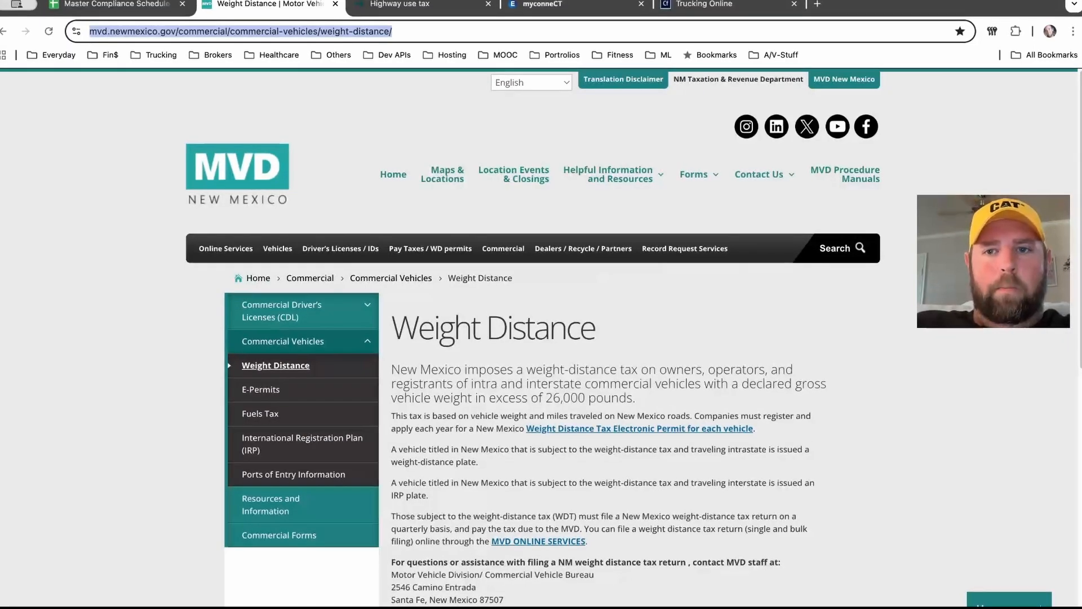
pyautogui.click(136, 316)
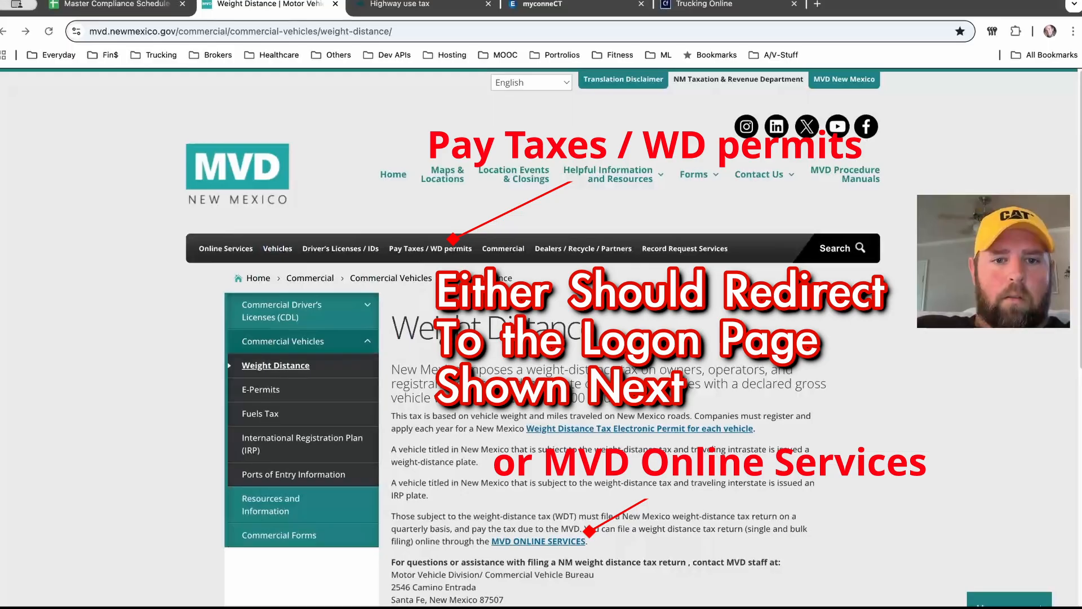
pyautogui.scroll(-2, 541, 338)
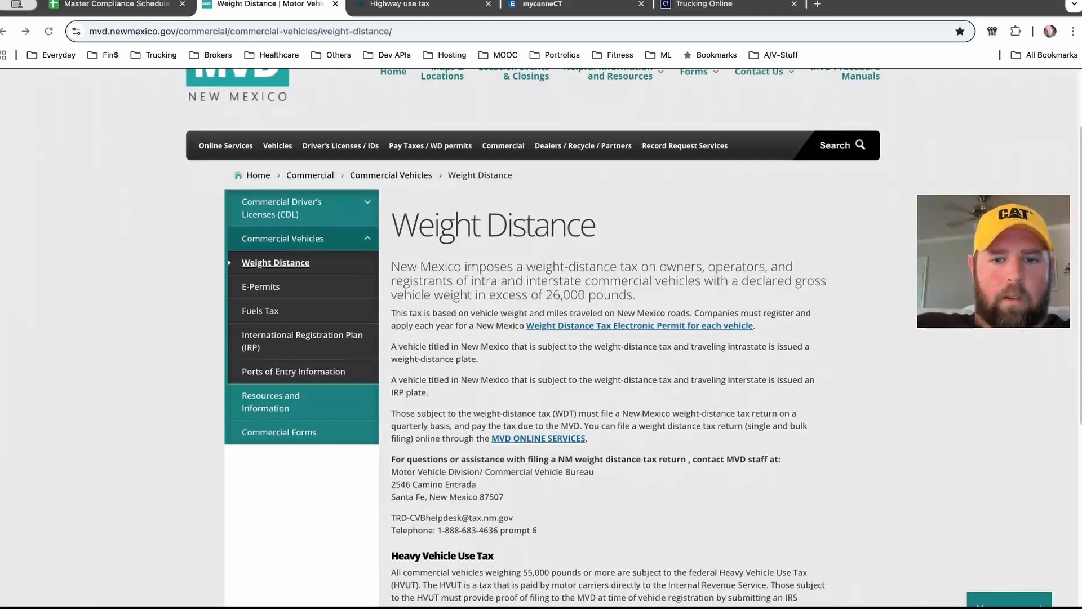
pyautogui.click(538, 437)
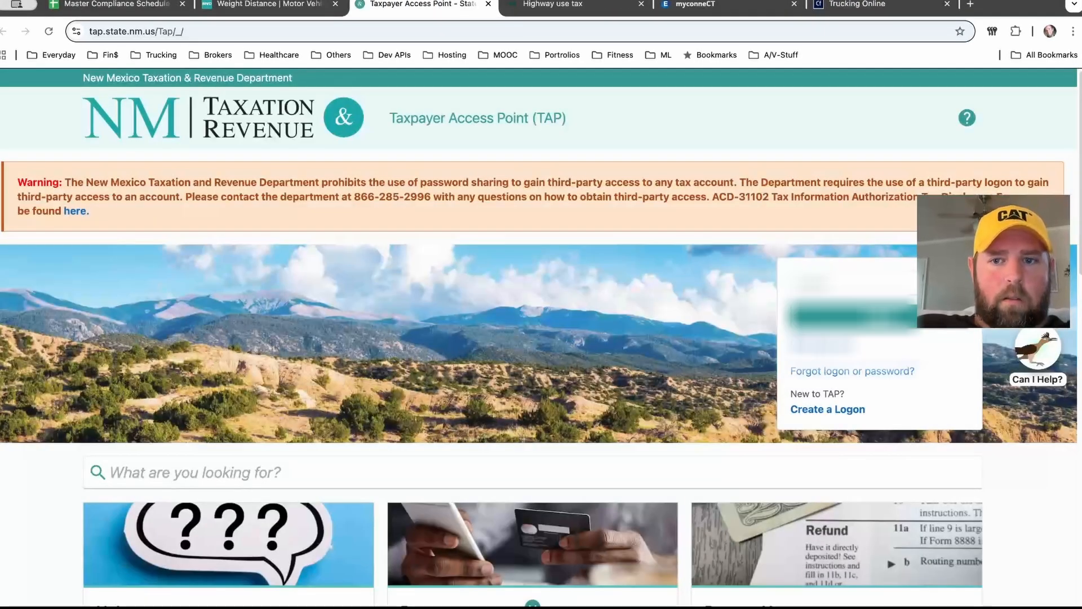
# Step: Enter the TAP logon name on the sign-in form and choose a way to sign in
pyautogui.click(853, 284)
pyautogui.click(851, 316)
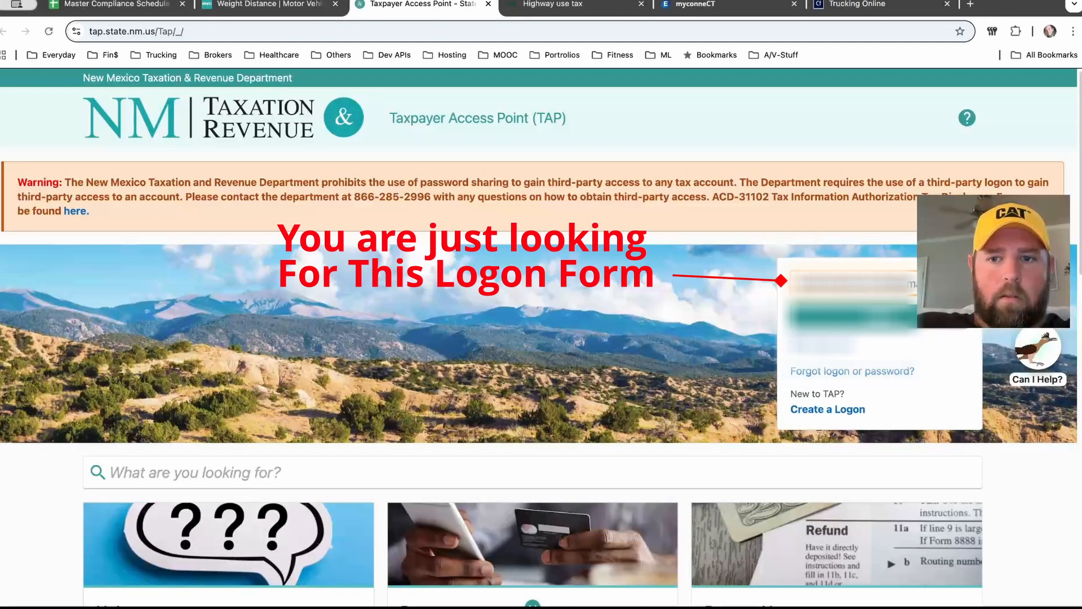
pyautogui.click(850, 320)
pyautogui.click(846, 317)
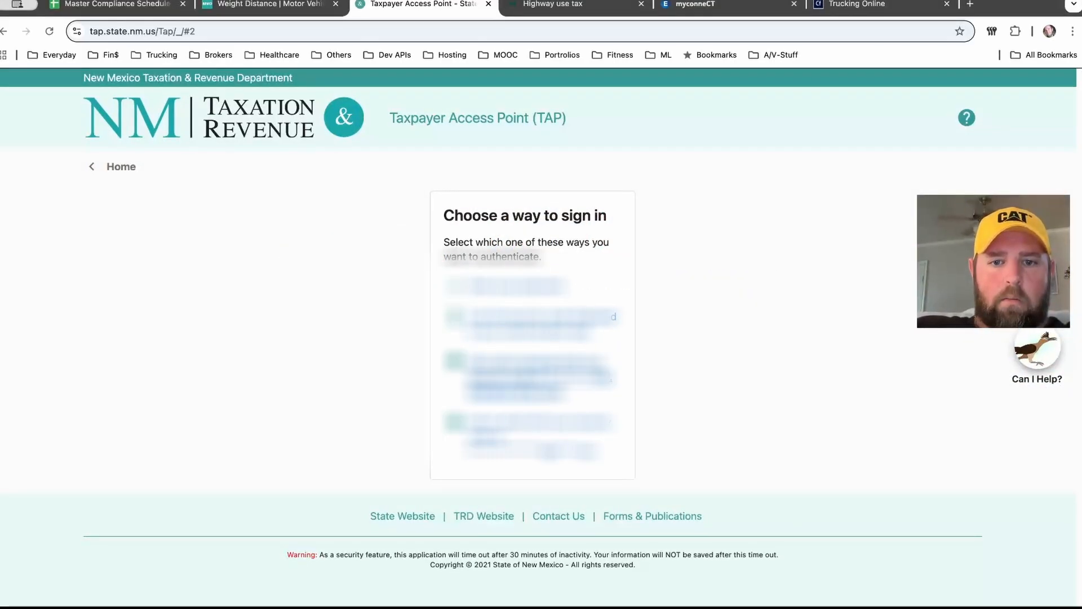
pyautogui.click(518, 286)
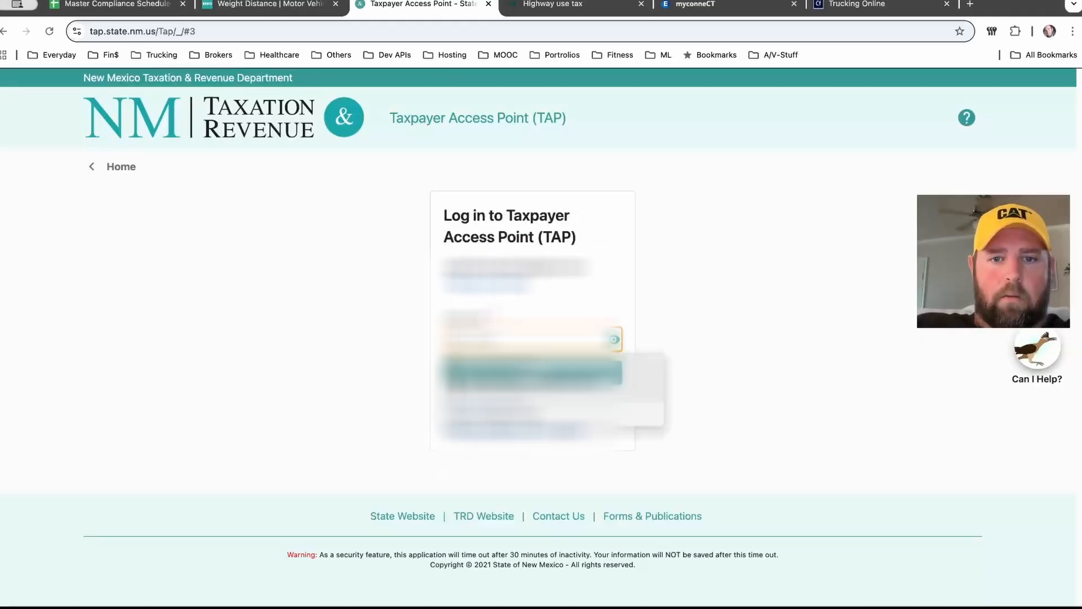
# Step: Fill in the account password and log in to the Taxpayer Access Point
pyautogui.press('super+Tab')
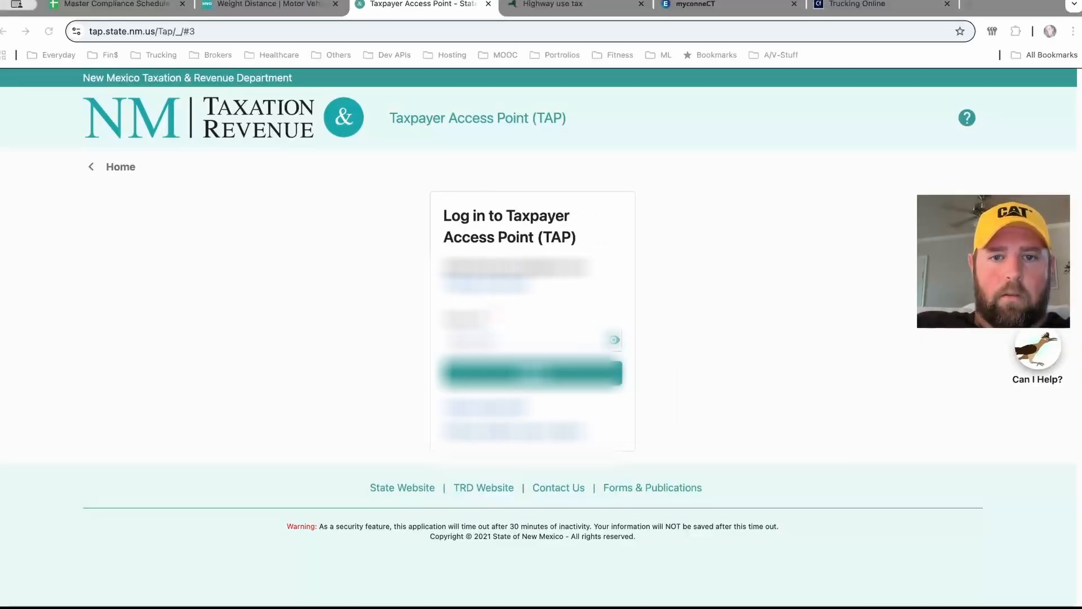
pyautogui.press('super+Tab')
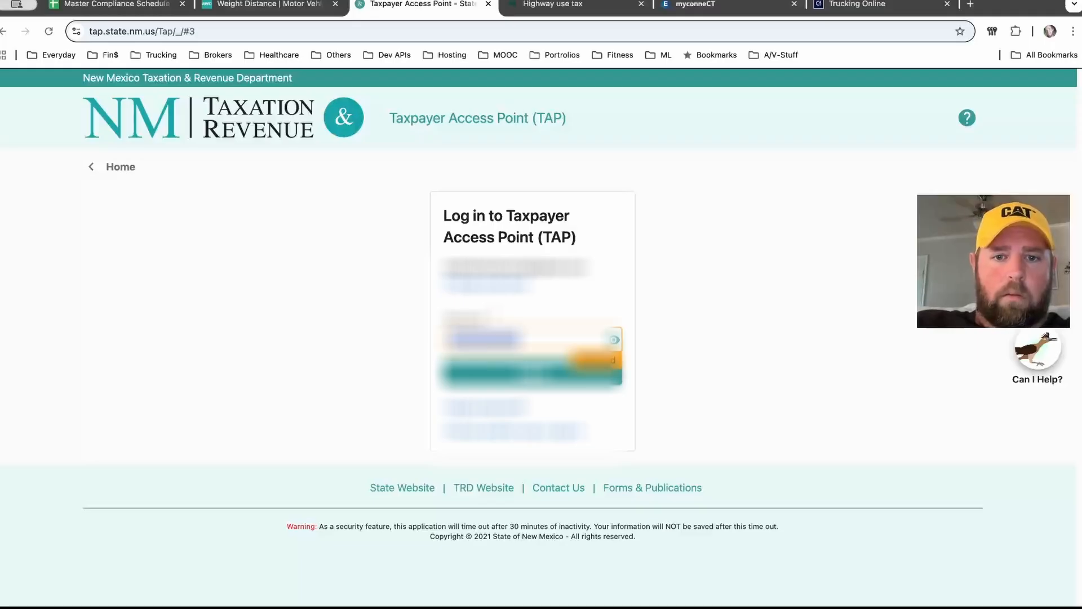
pyautogui.click(532, 372)
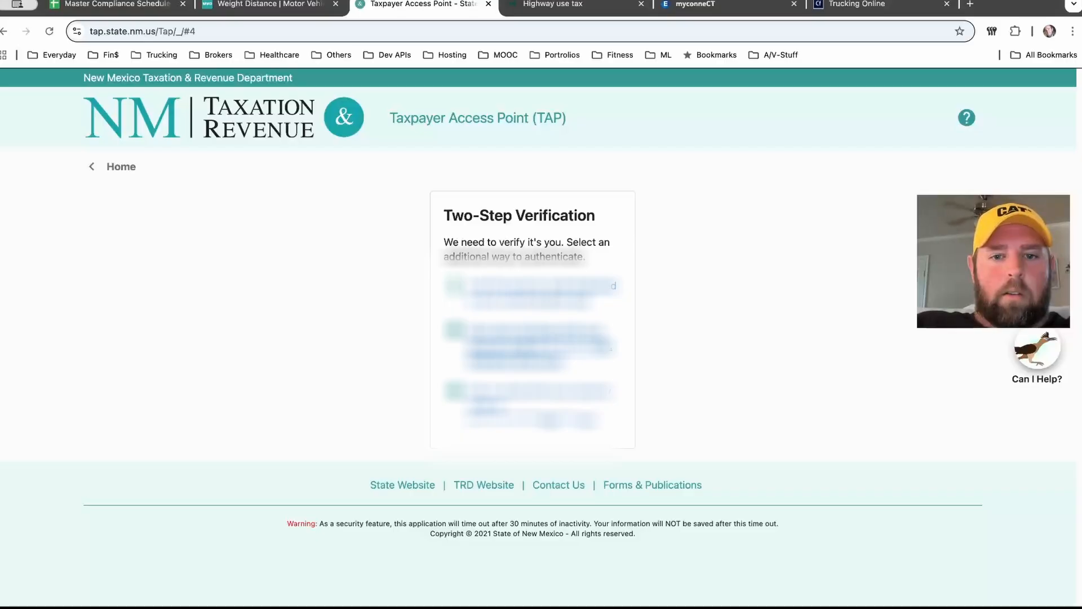
# Step: Complete two-step verification using the text-message security code
pyautogui.click(536, 348)
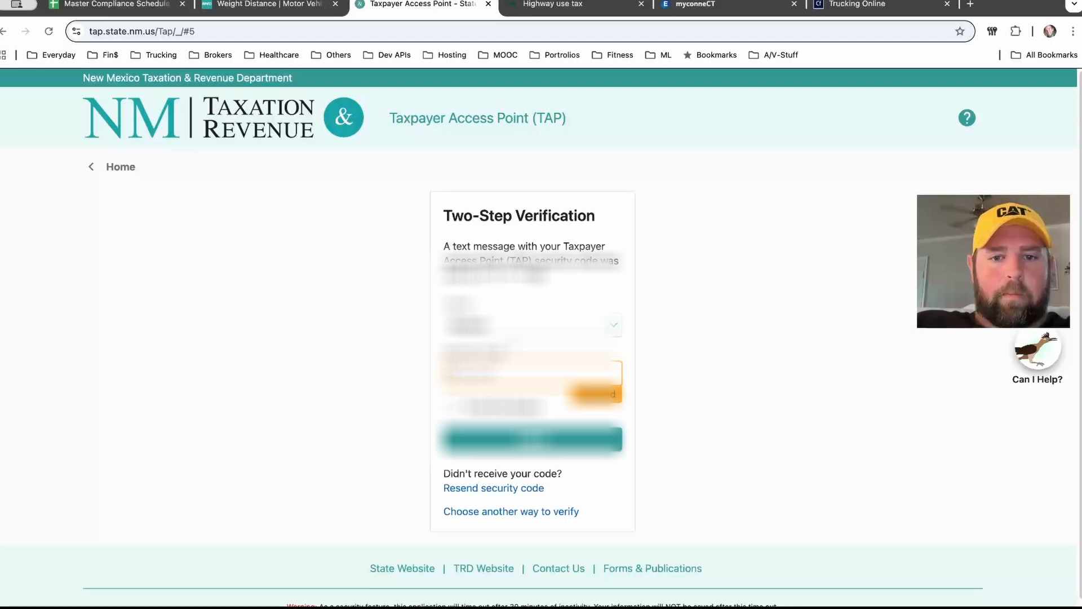
pyautogui.click(450, 406)
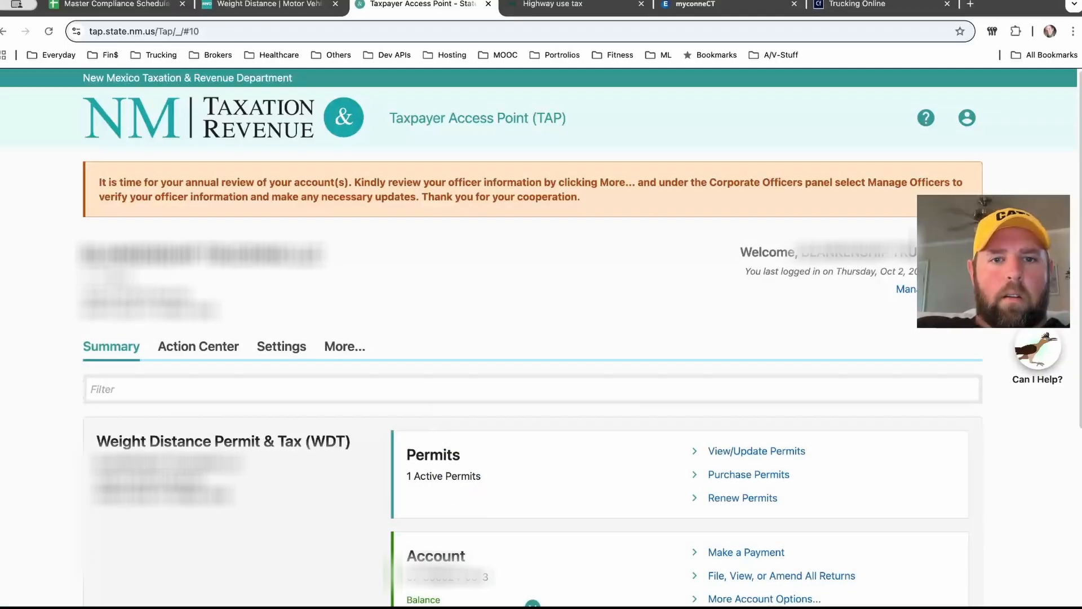
# Step: Open the More options page from the annual account review notice and browse its account sections
pyautogui.moveTo(657, 182); pyautogui.dragTo(534, 197)
pyautogui.click(534, 197)
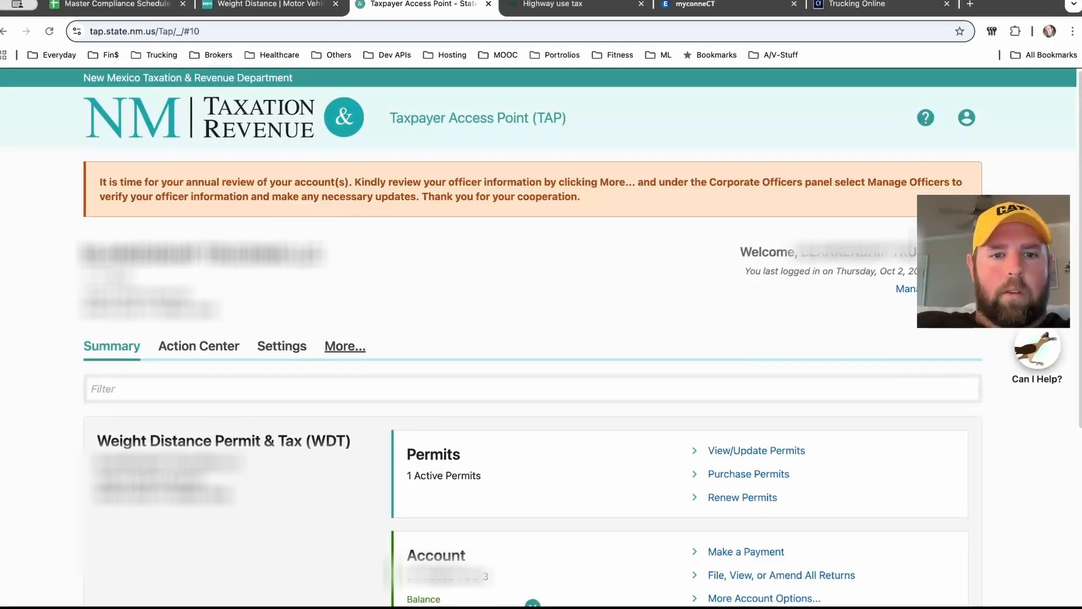
pyautogui.click(345, 346)
pyautogui.scroll(-4, 541, 338)
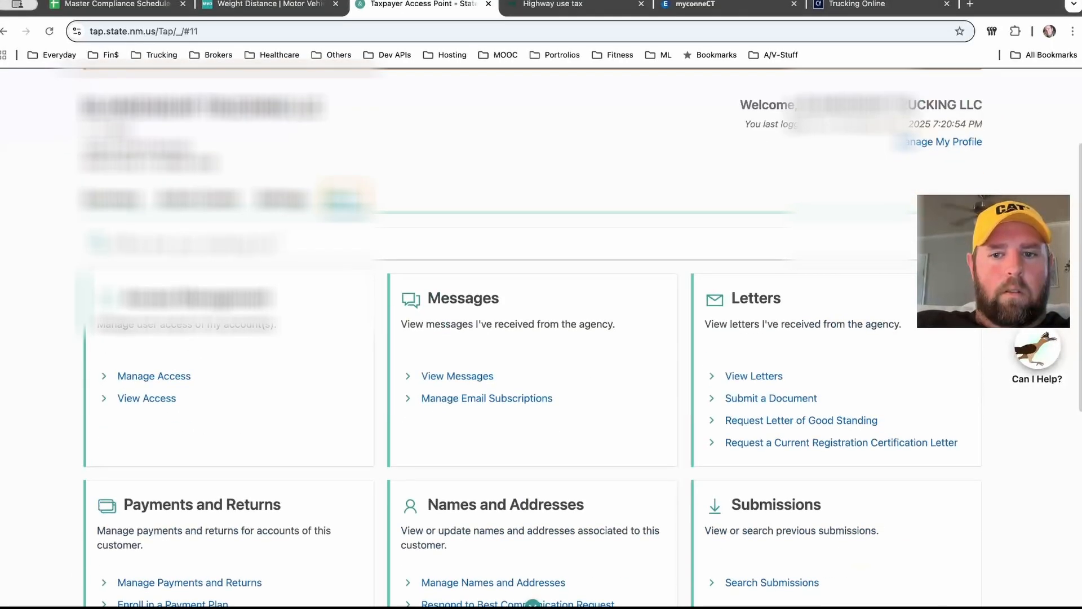
pyautogui.scroll(5, 530, 338)
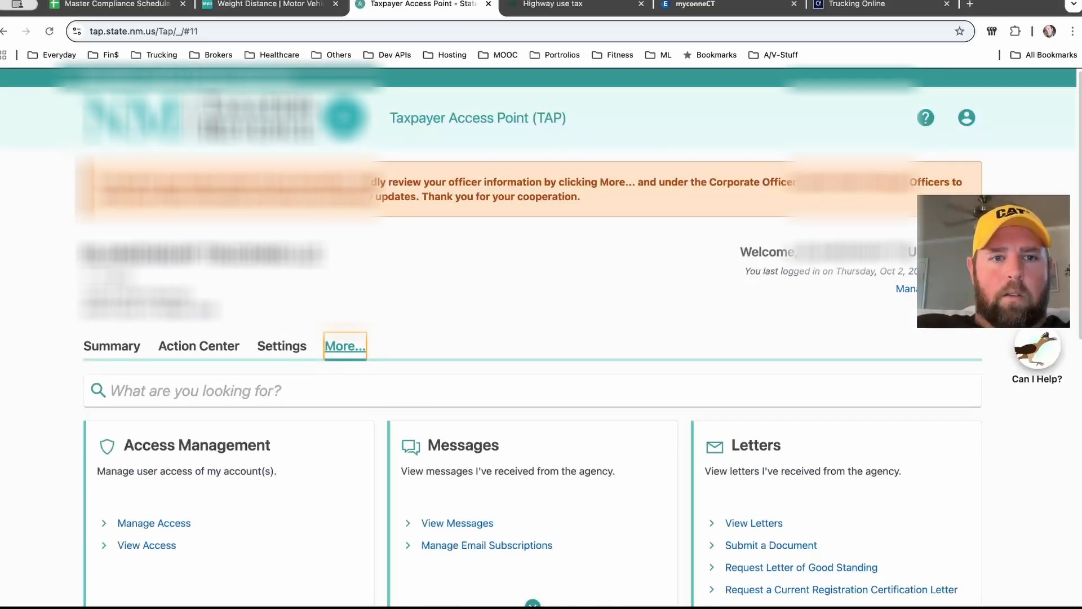
pyautogui.scroll(-10, 541, 338)
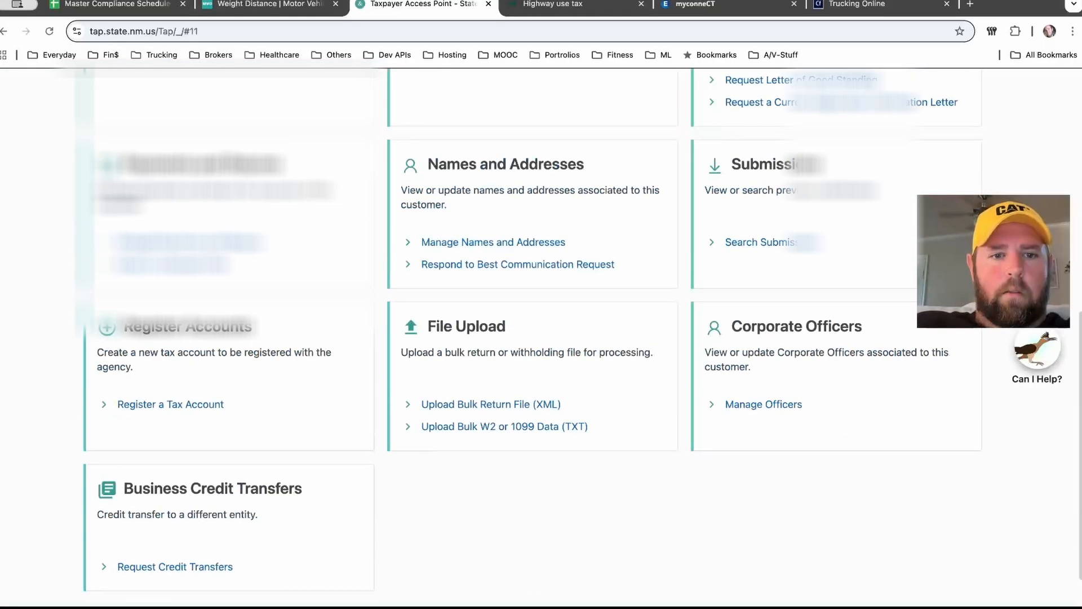
pyautogui.scroll(-2, 507, 338)
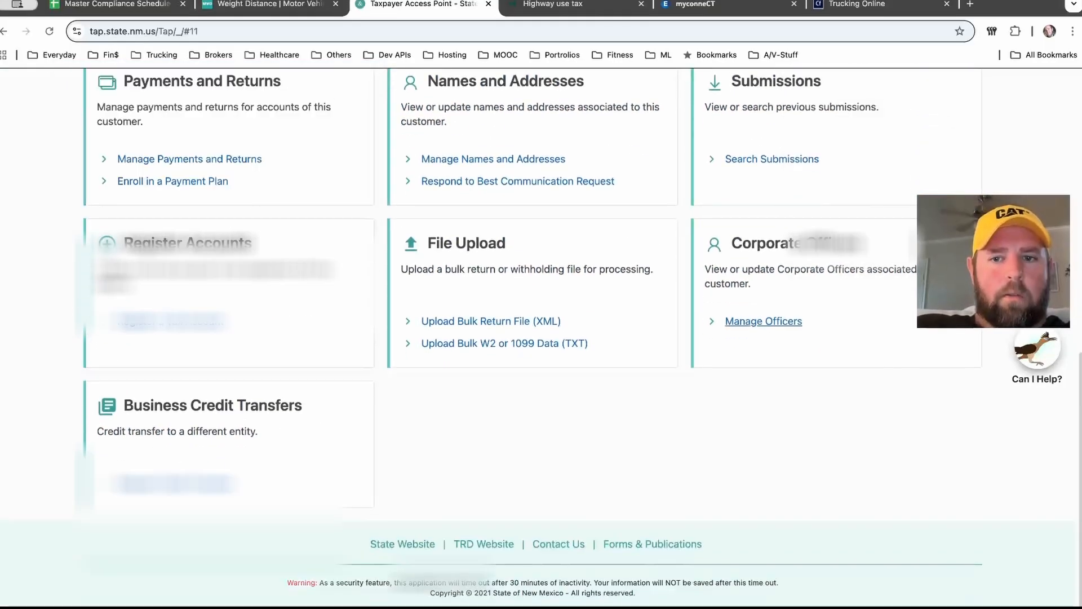
# Step: Open Manage Officers, submit the corporate officer information, and acknowledge the confirmation page
pyautogui.click(778, 319)
pyautogui.scroll(-3, 541, 338)
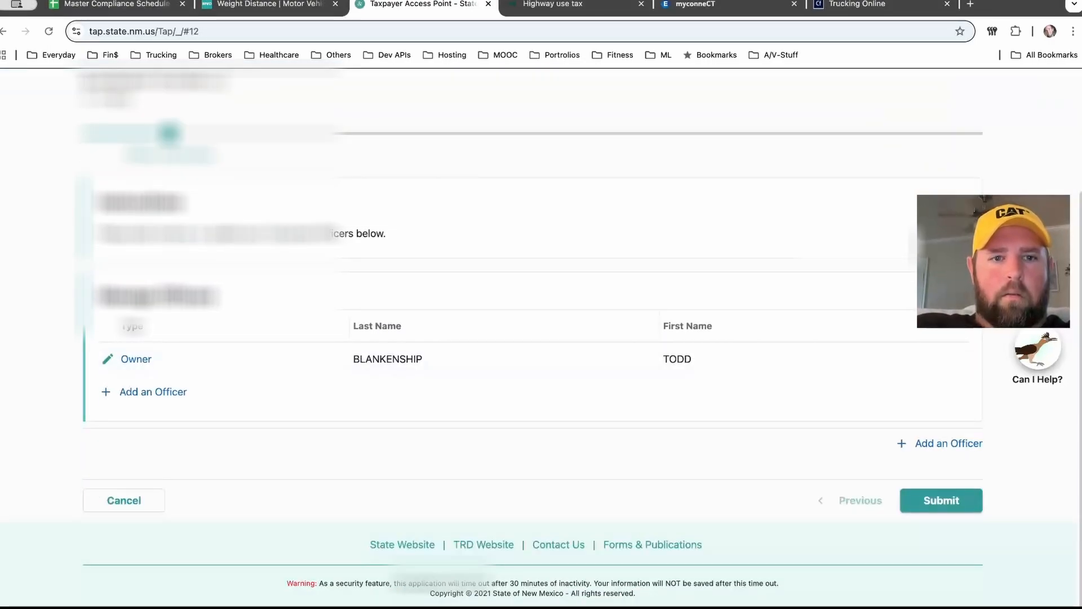
pyautogui.click(941, 499)
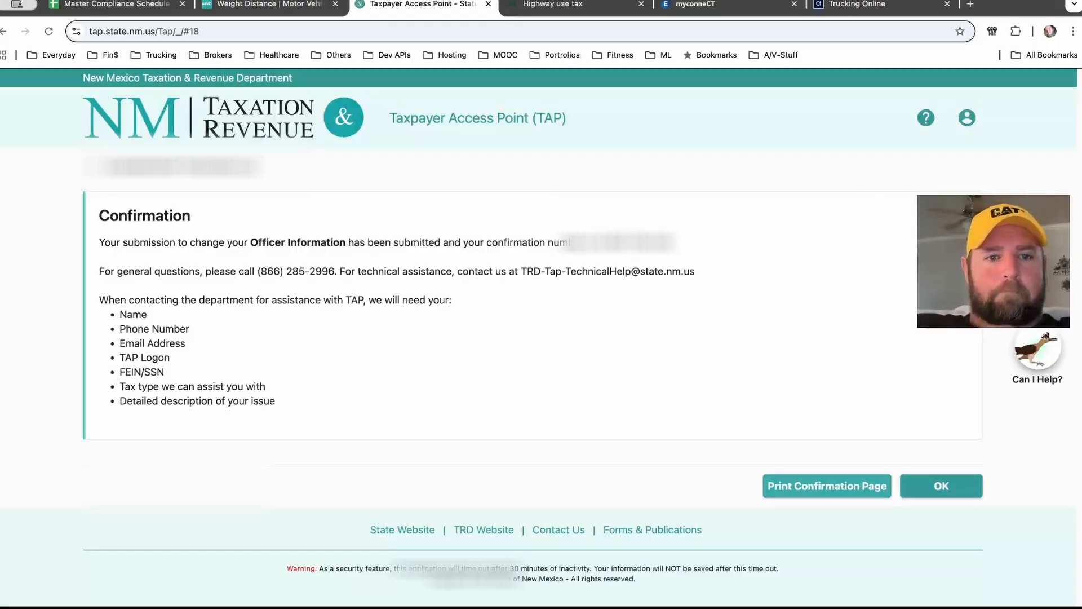
pyautogui.click(942, 485)
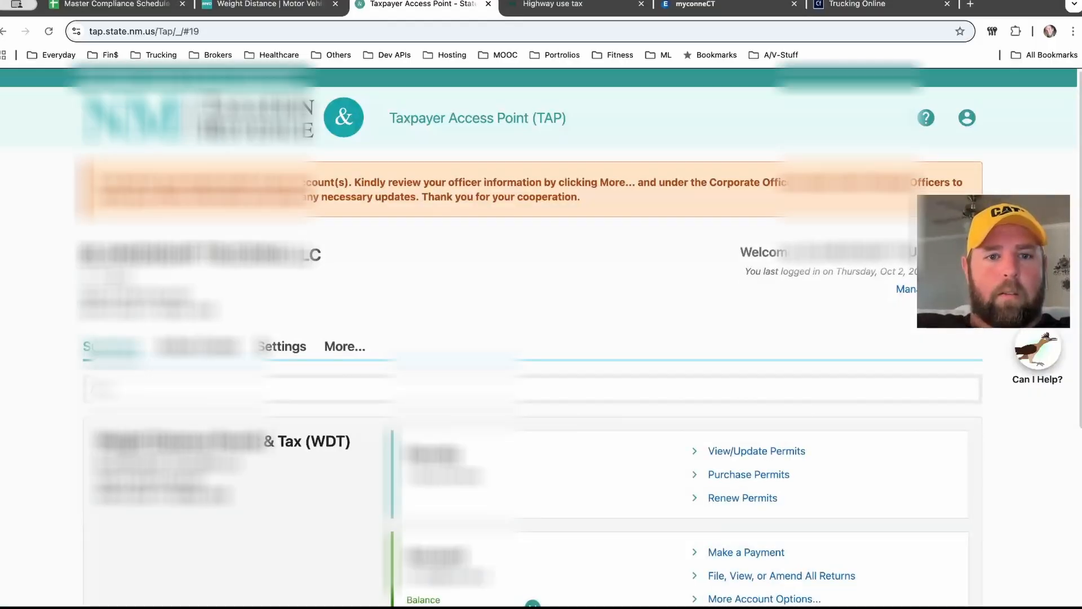
# Step: Start filing the 2025 quarterly Weight Distance return from the account summary
pyautogui.scroll(-5, 541, 338)
pyautogui.scroll(2, 541, 338)
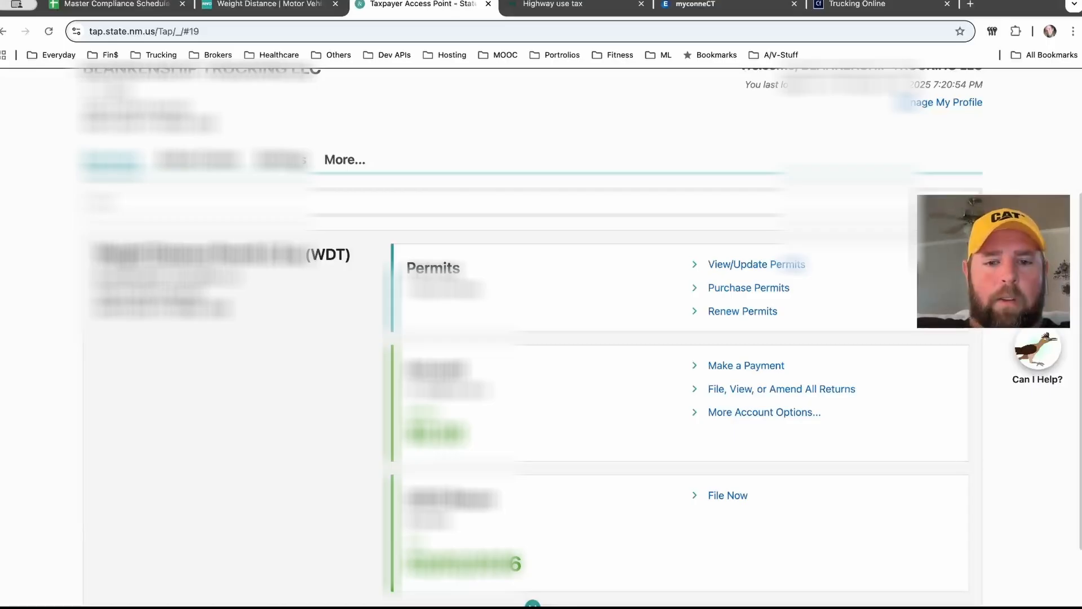
pyautogui.scroll(-1, 541, 338)
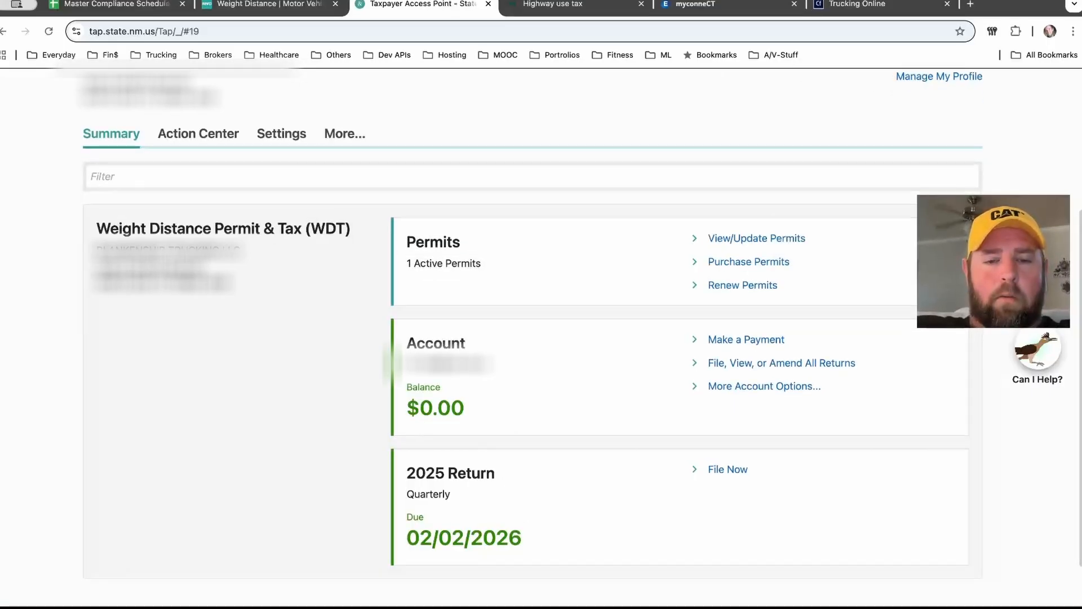
pyautogui.scroll(3, 541, 339)
pyautogui.scroll(-5, 541, 338)
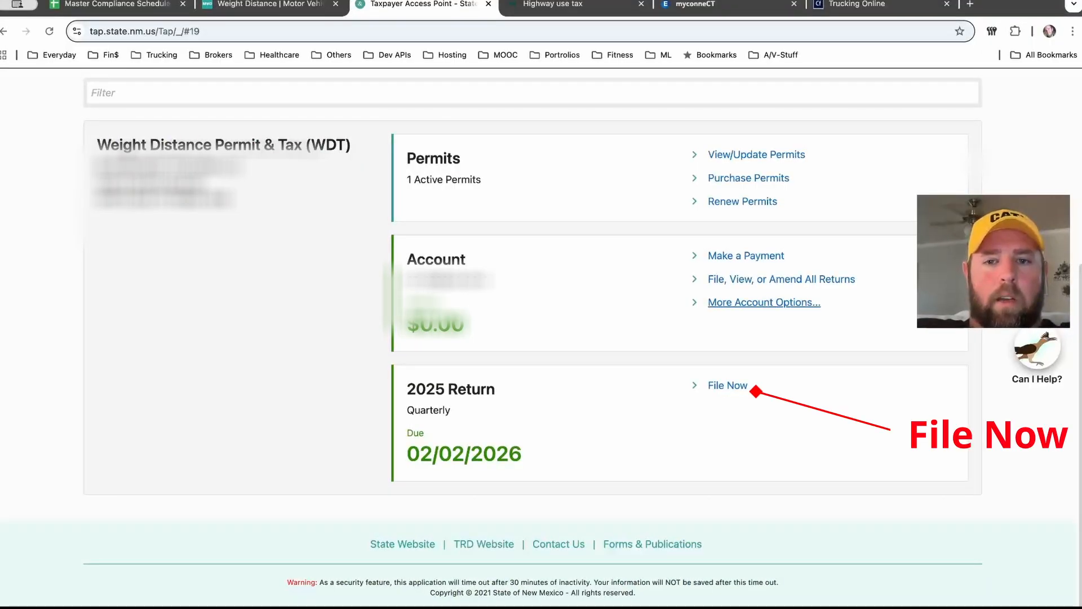
pyautogui.scroll(1, 532, 335)
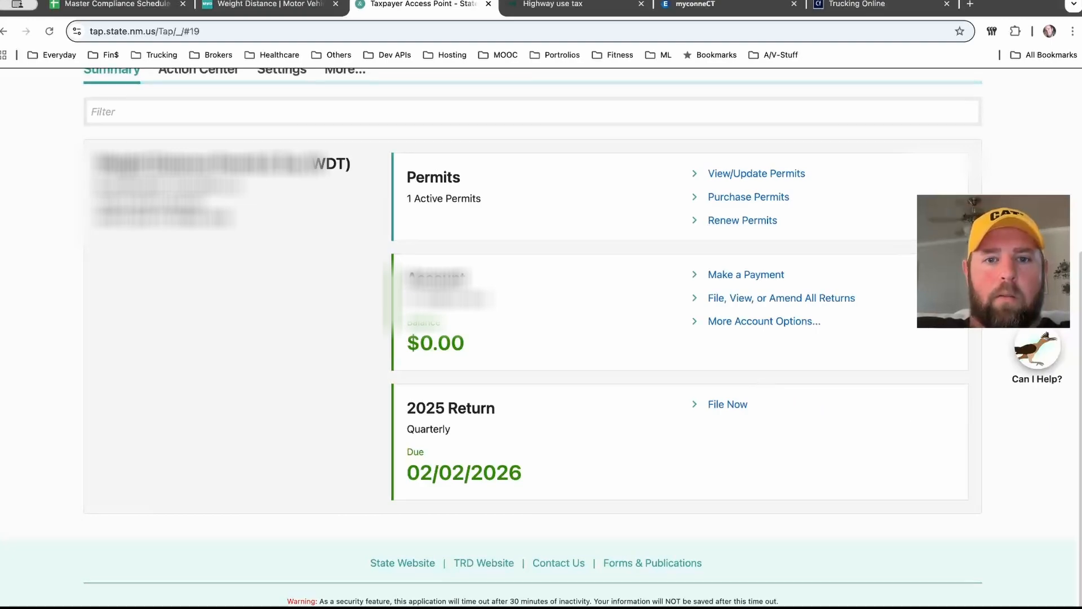
pyautogui.scroll(-1, 727, 395)
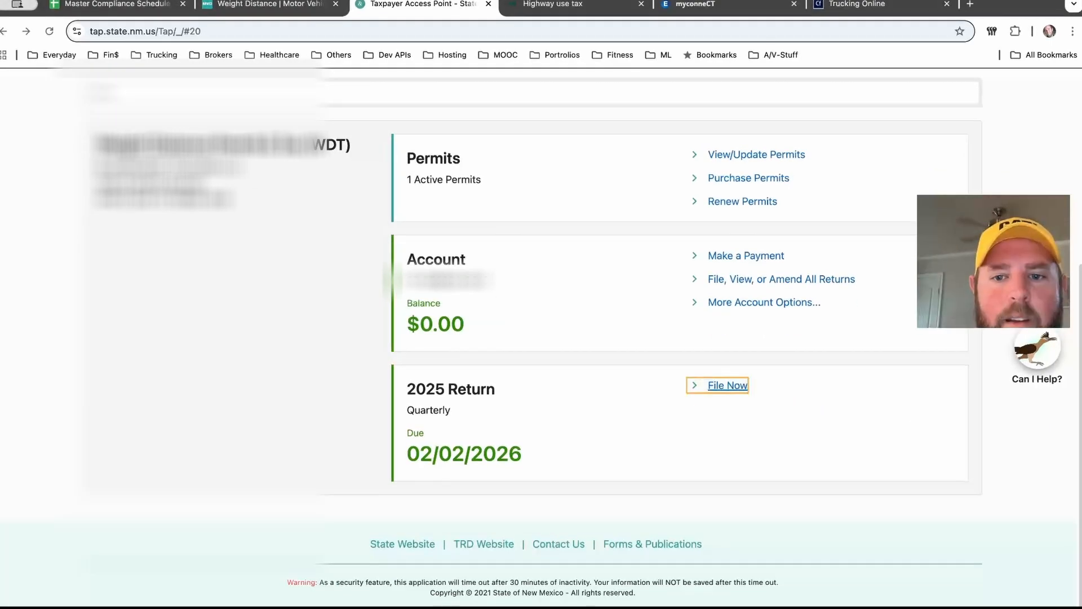
pyautogui.click(727, 386)
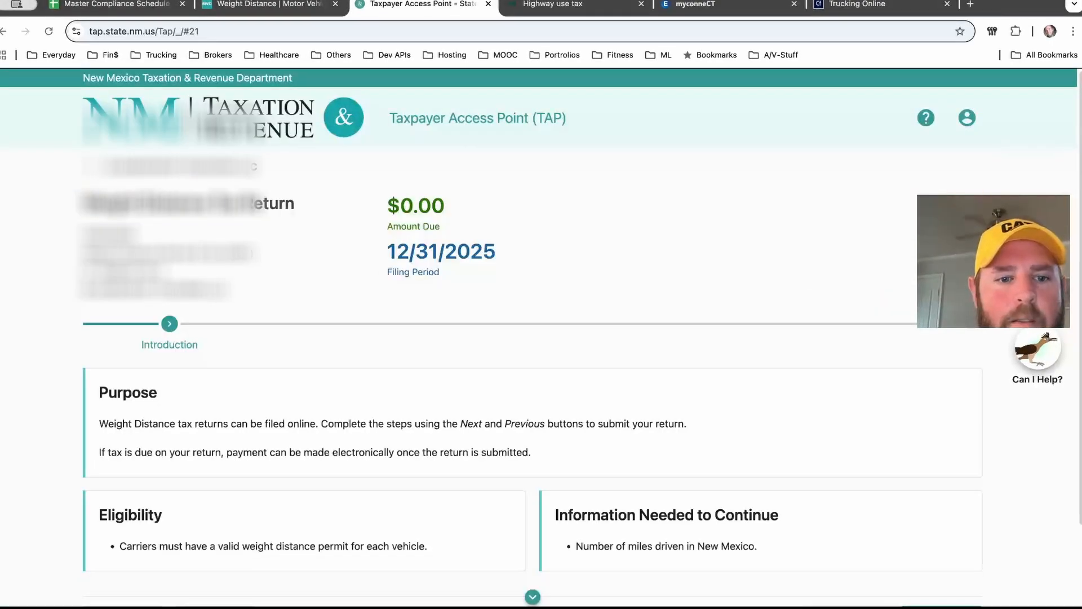
# Step: Read the return's introduction and continue to the taxpayer information step
pyautogui.scroll(-3, 541, 338)
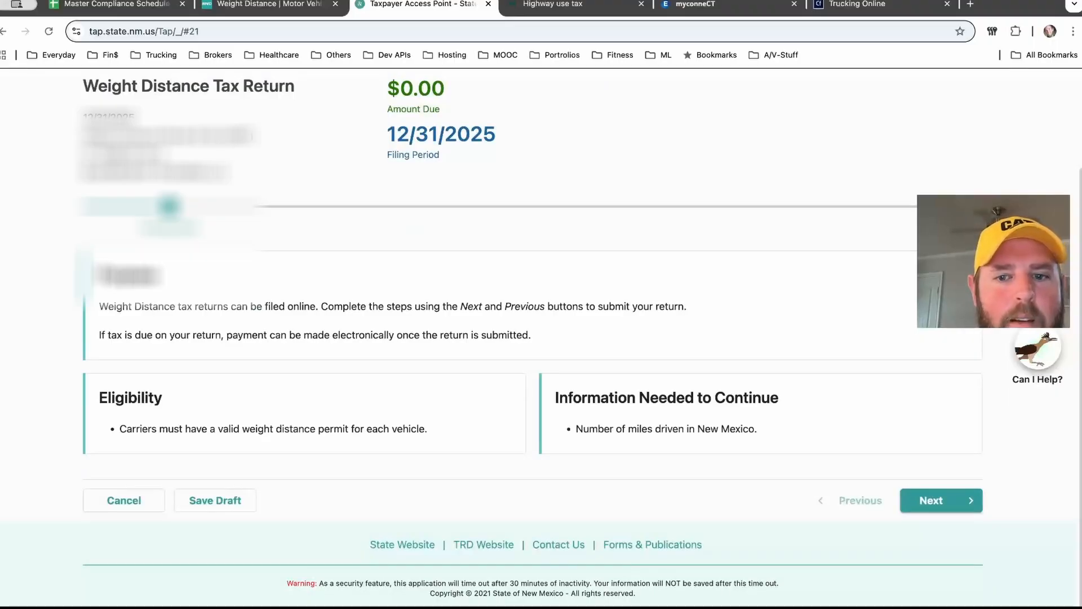
pyautogui.scroll(3, 541, 338)
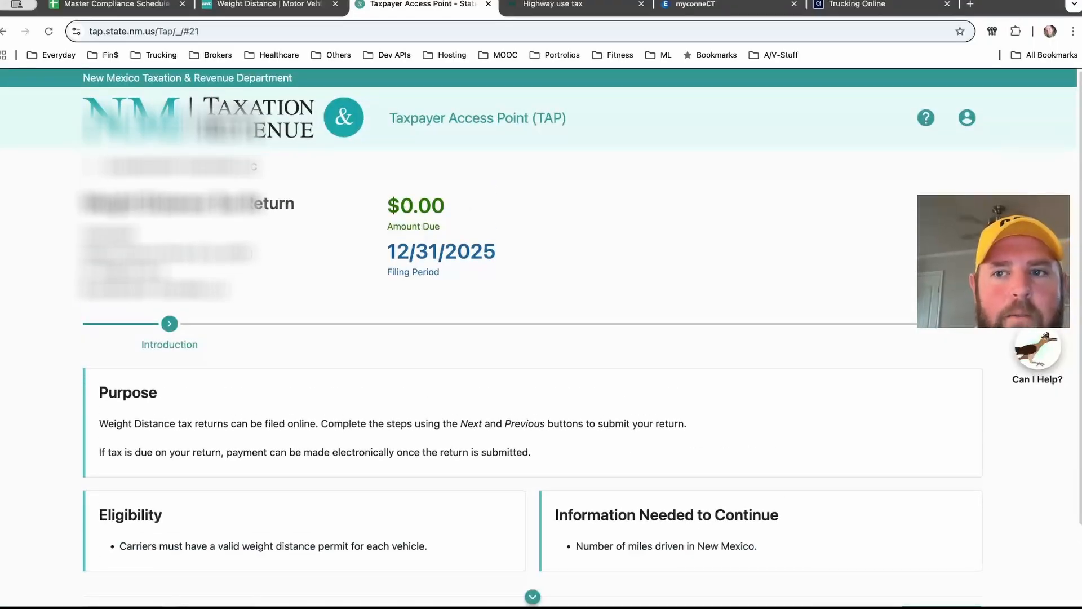
pyautogui.moveTo(84, 203); pyautogui.dragTo(231, 291)
pyautogui.click(282, 282)
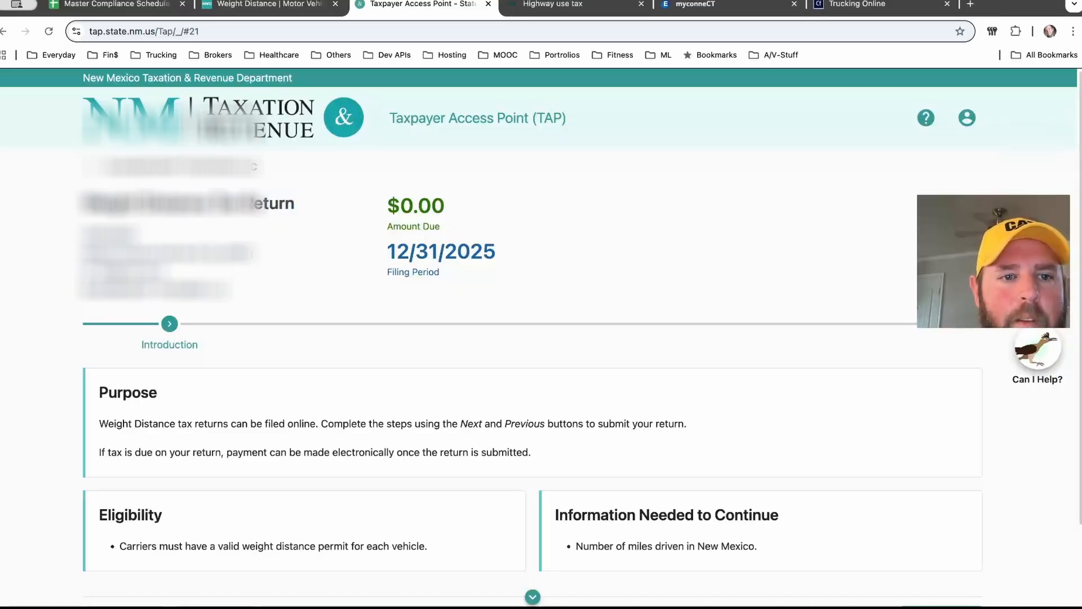
pyautogui.scroll(-1, 541, 338)
pyautogui.scroll(-3, 541, 338)
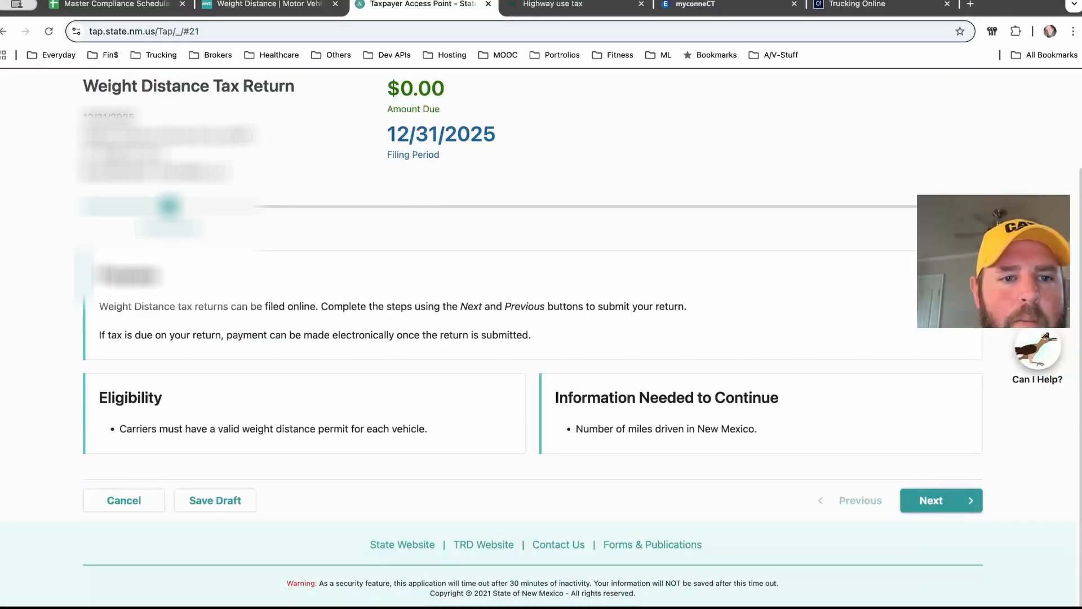
pyautogui.moveTo(164, 306); pyautogui.dragTo(579, 307)
pyautogui.click(579, 307)
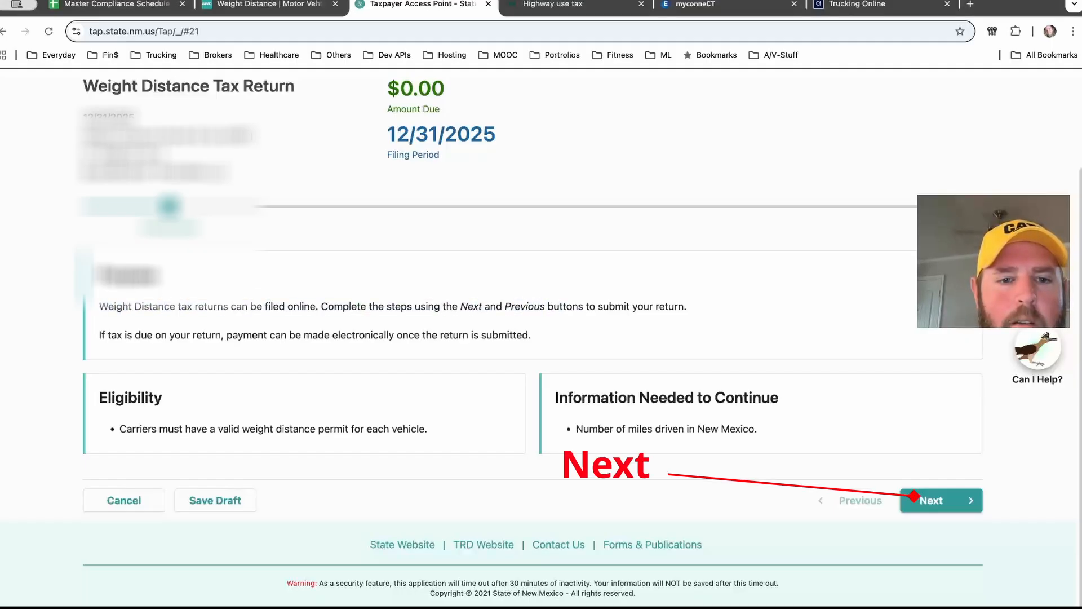
pyautogui.click(935, 500)
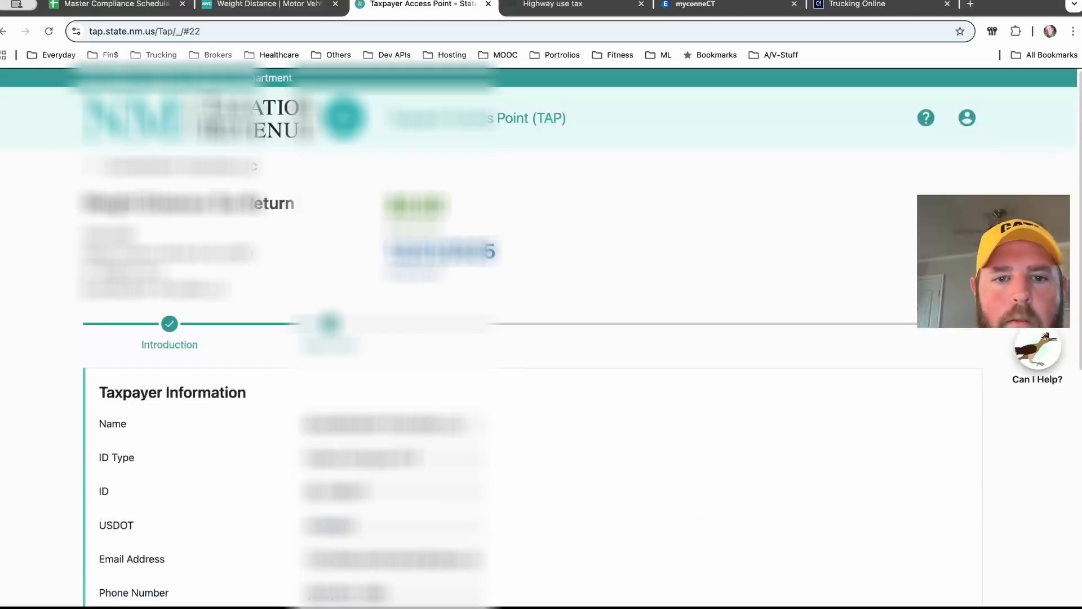
# Step: Review the taxpayer information and mailing address on the return
pyautogui.scroll(-6, 540, 338)
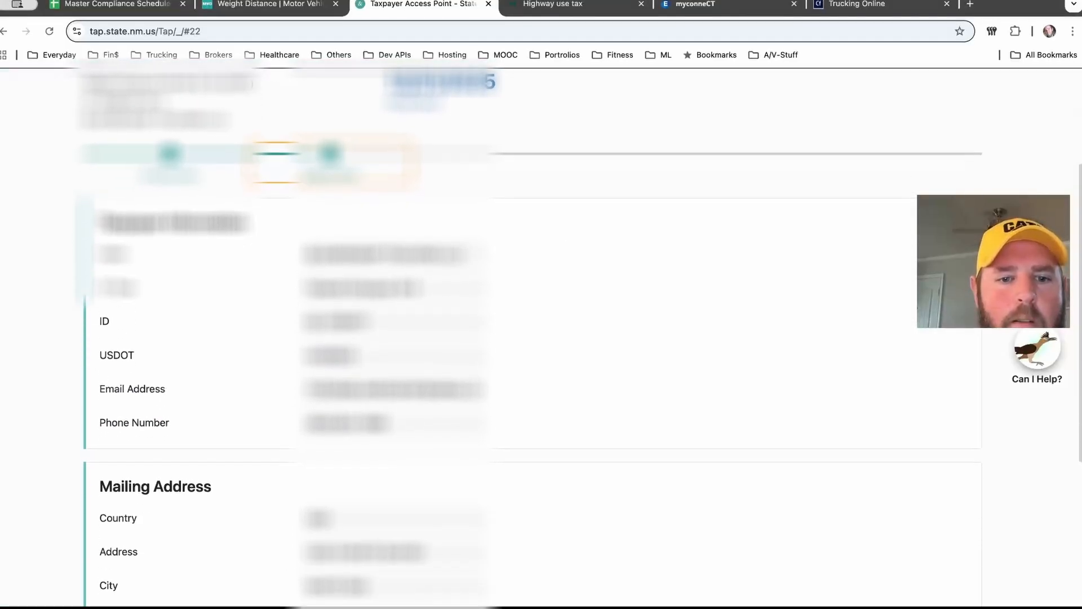
pyautogui.scroll(7, 541, 338)
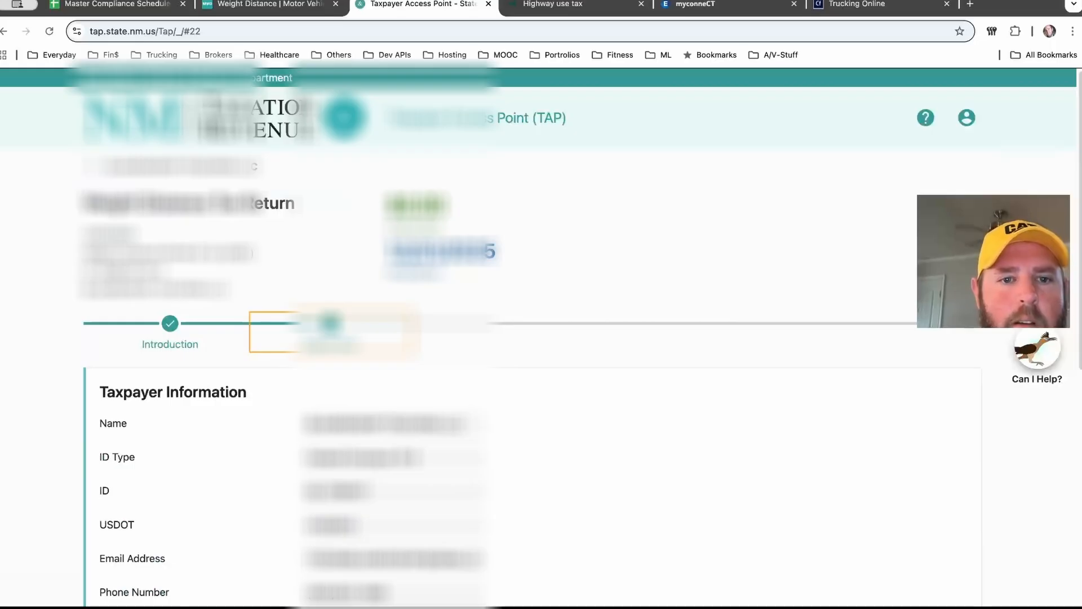
pyautogui.scroll(-4, 541, 339)
pyautogui.scroll(-4, 541, 338)
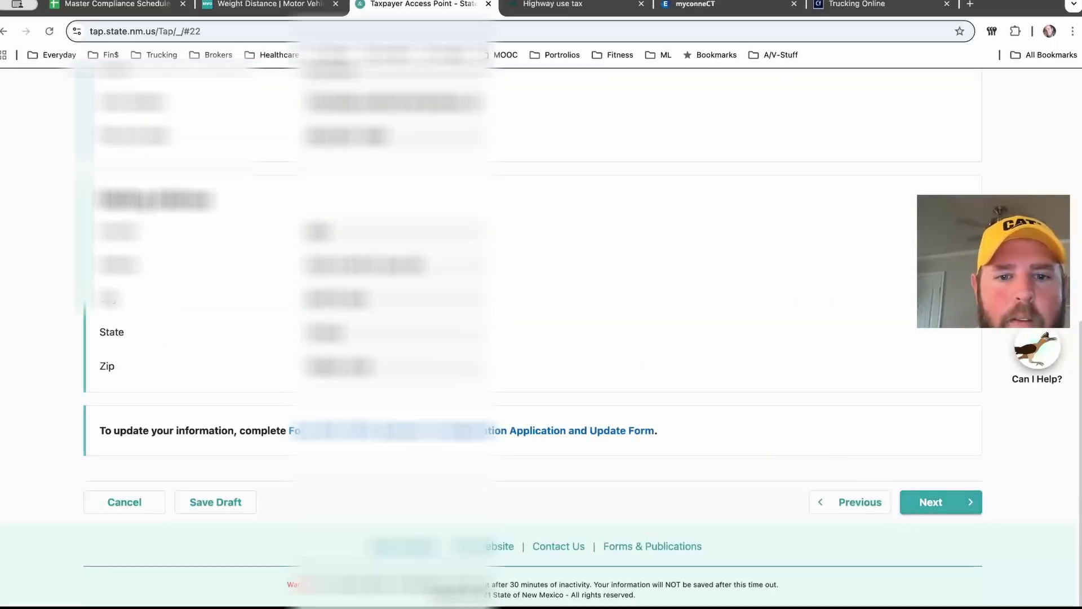
# Step: Continue past the taxpayer information to the Return step of the filing
pyautogui.click(940, 502)
pyautogui.scroll(-2, 541, 338)
pyautogui.scroll(-1, 541, 338)
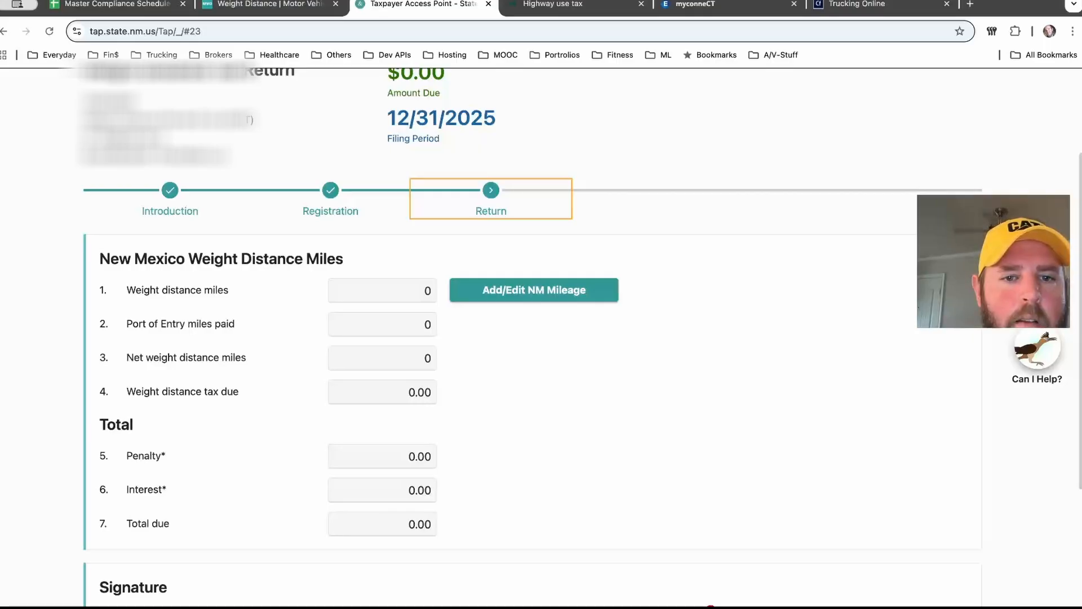
pyautogui.press('super+Tab')
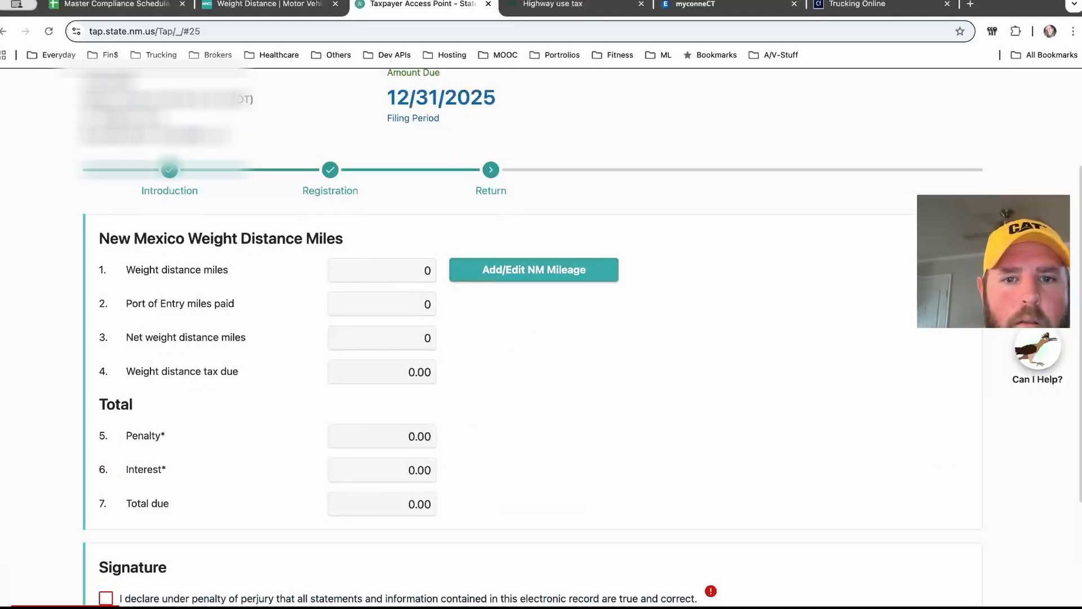
# Step: Open the NM mileage entry and add a weight class of 78,001-80,000 with 845 total NM miles
pyautogui.click(524, 270)
pyautogui.click(148, 361)
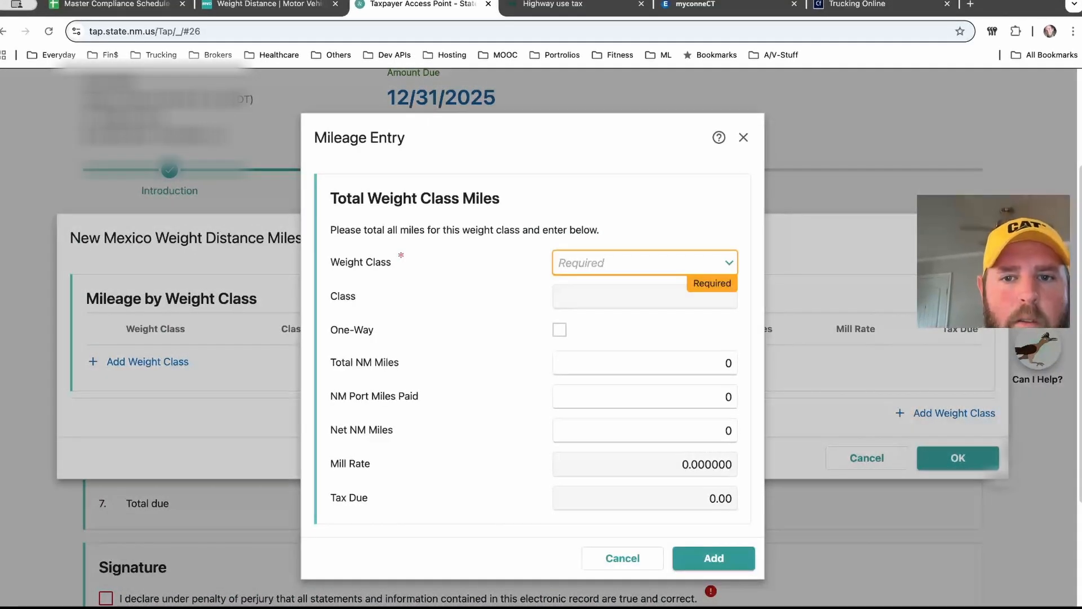
pyautogui.click(645, 263)
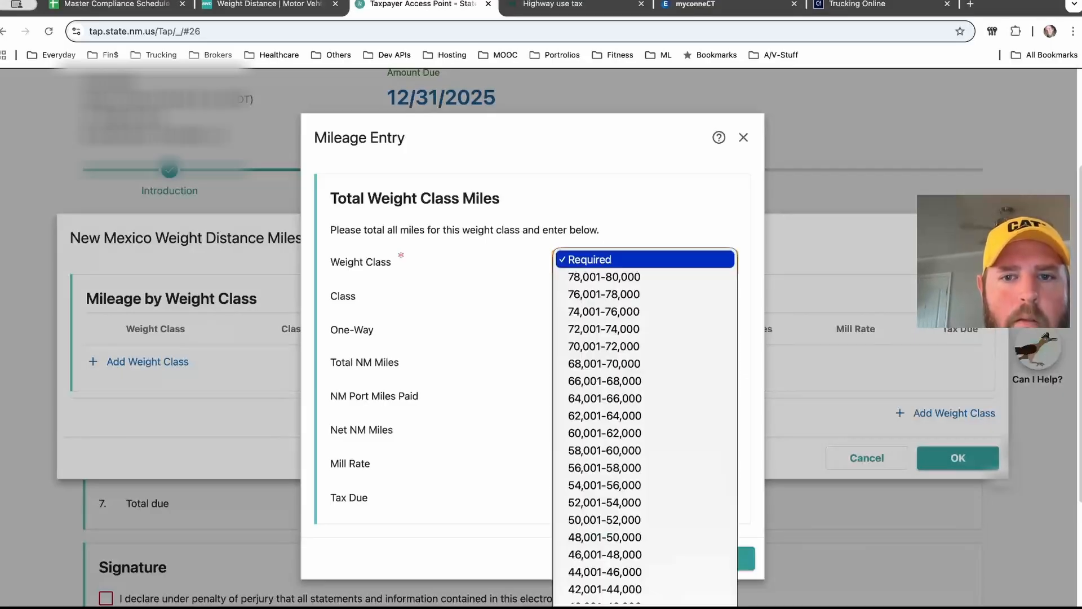
pyautogui.press('Down')
pyautogui.press('Return')
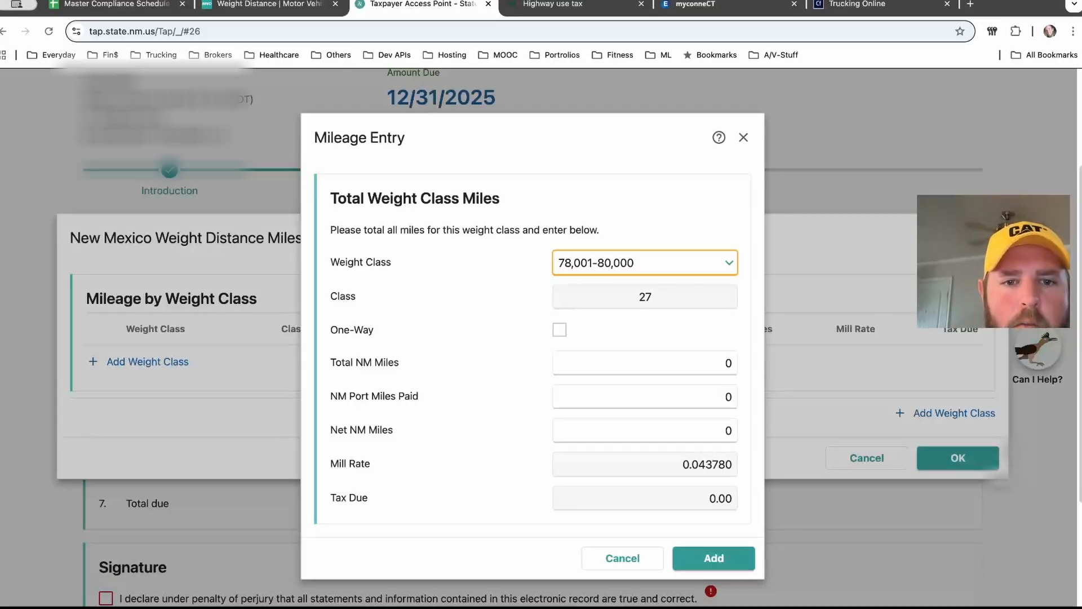
pyautogui.click(645, 363)
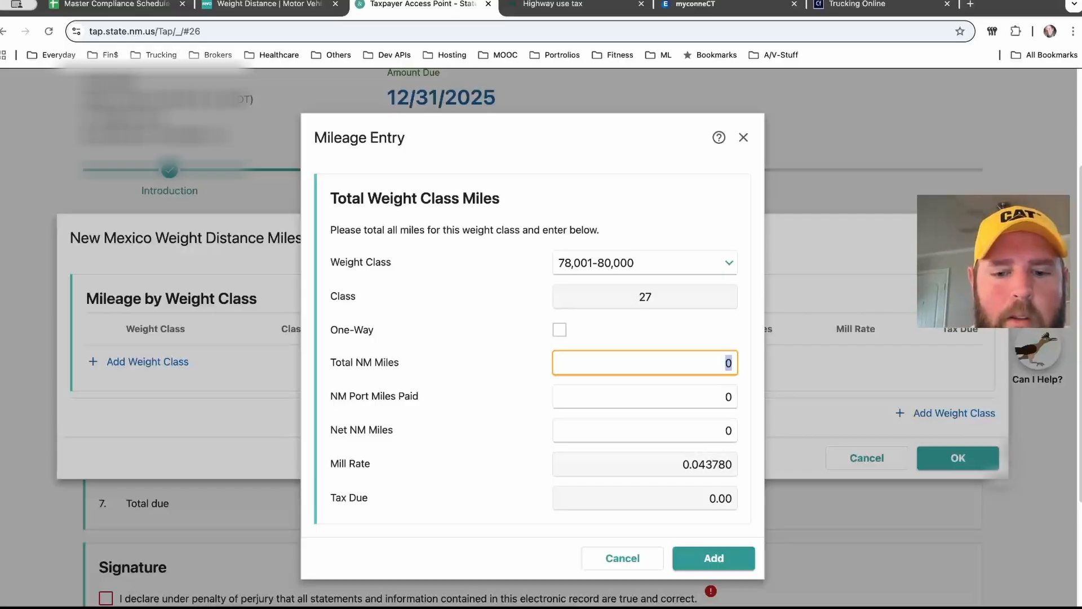
pyautogui.write('845')
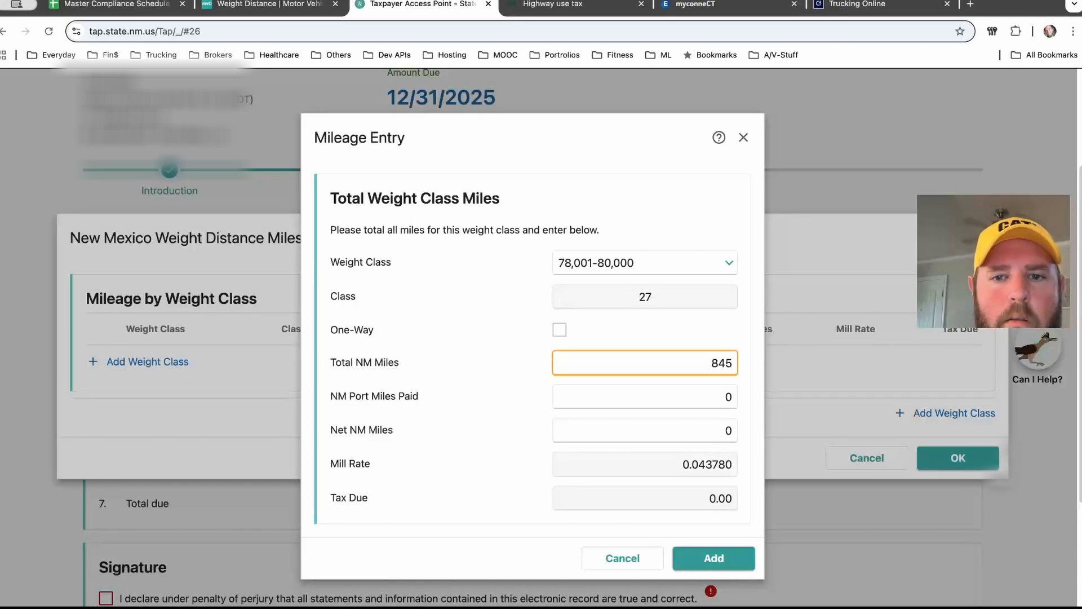
pyautogui.press('Tab')
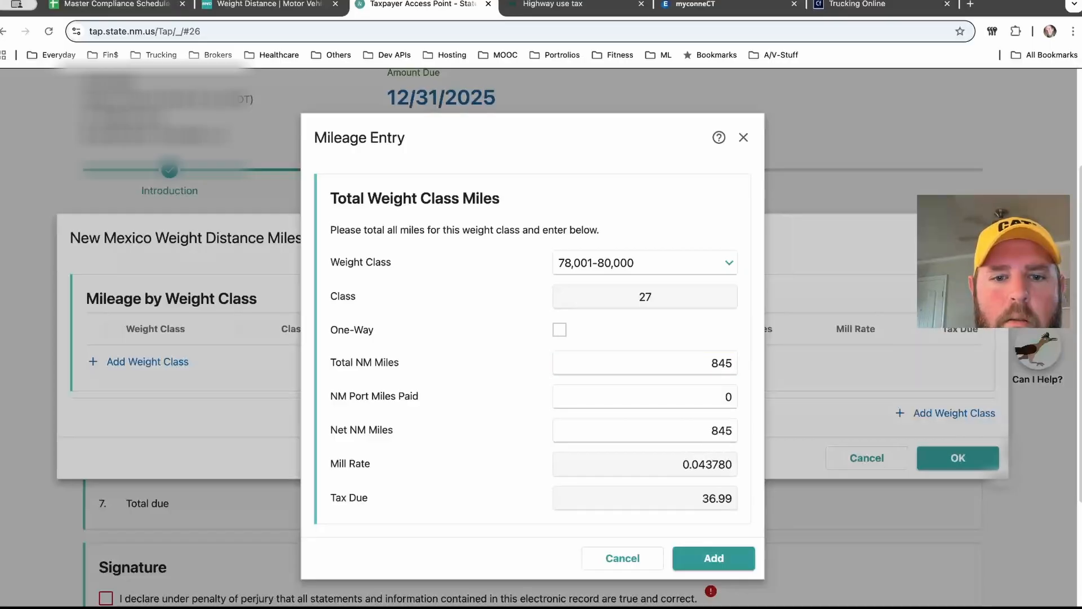
# Step: Try switching the weight class entry's One-Way option on and off to compare its mill rate
pyautogui.scroll(-3, 541, 338)
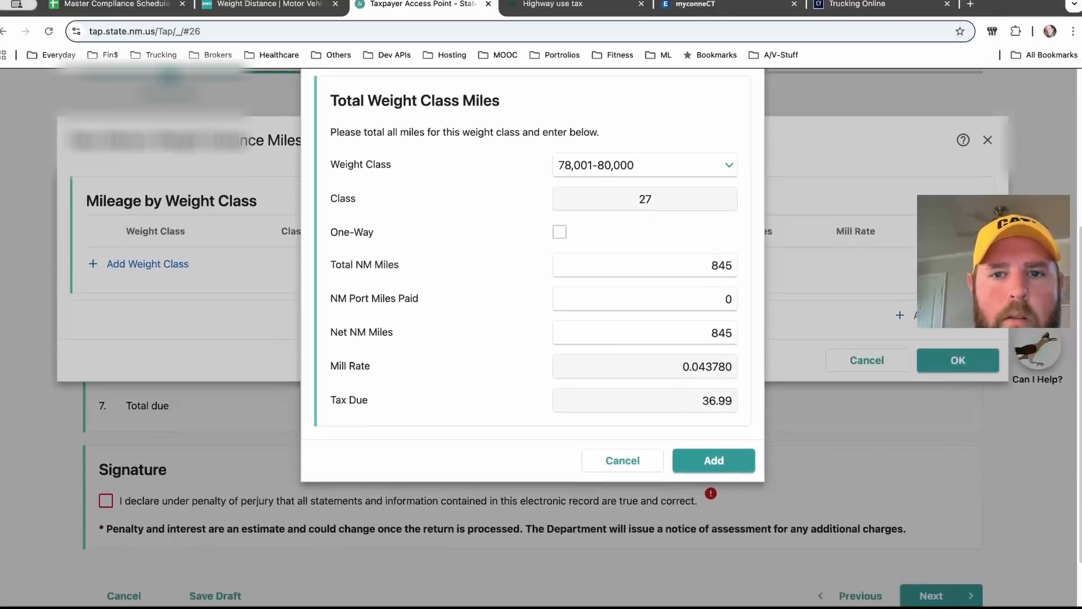
pyautogui.scroll(2, 541, 338)
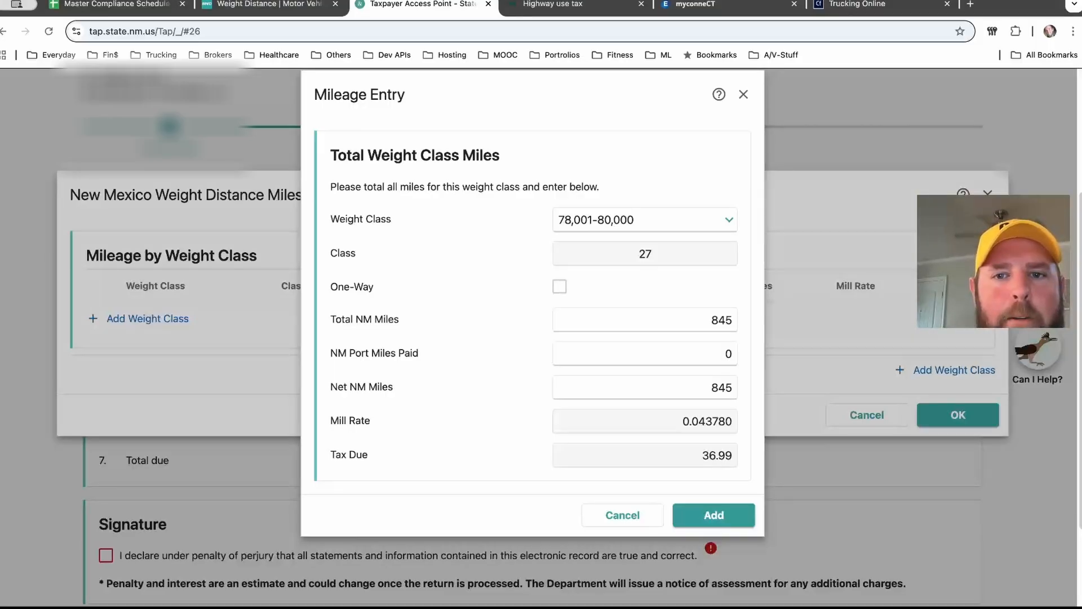
pyautogui.click(645, 220)
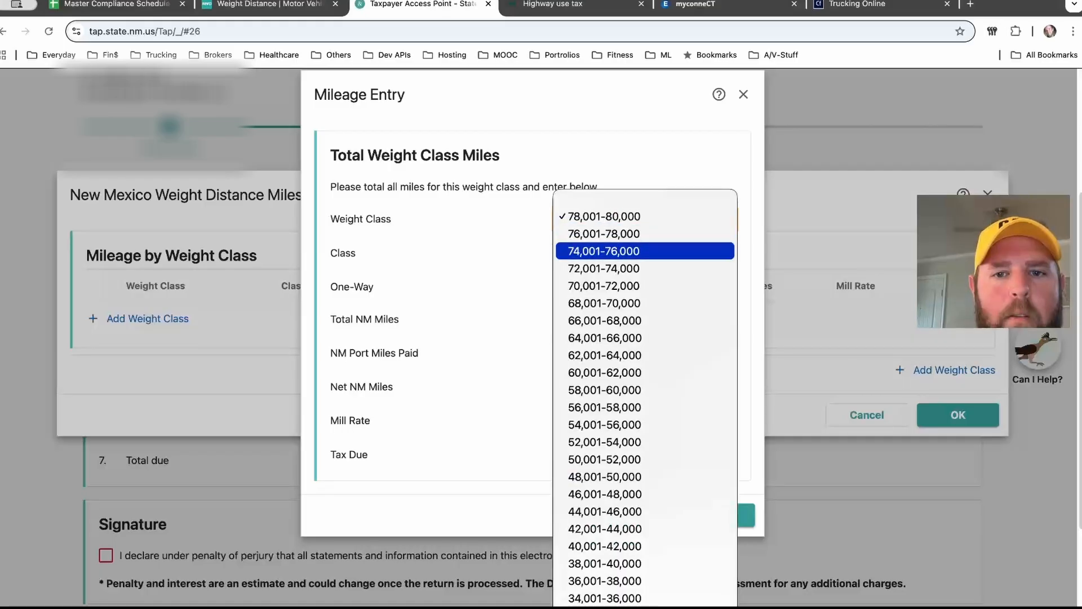
pyautogui.press('Return')
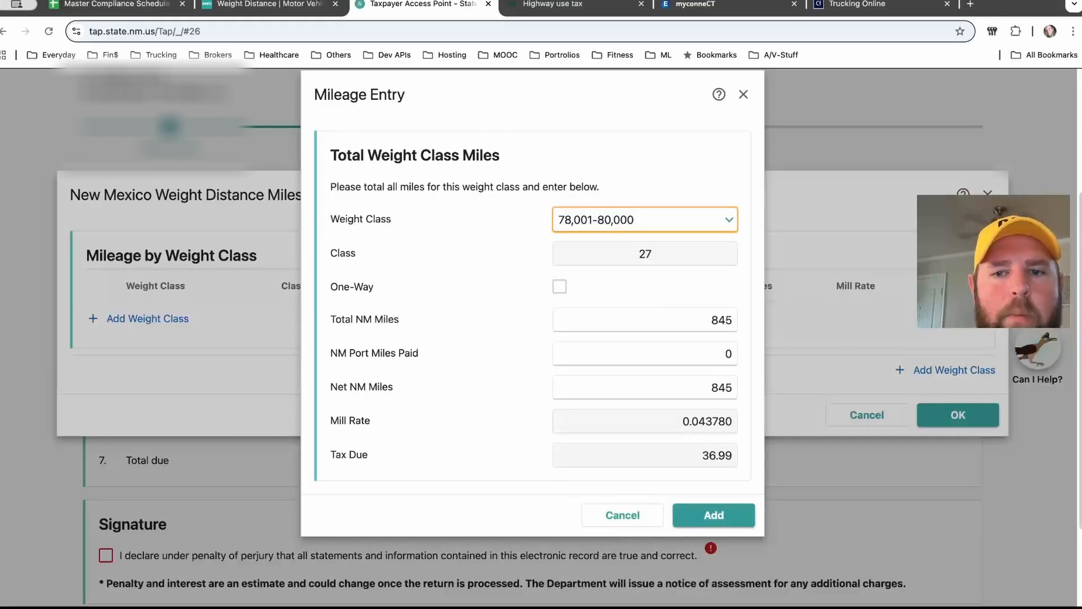
pyautogui.scroll(-2, 532, 304)
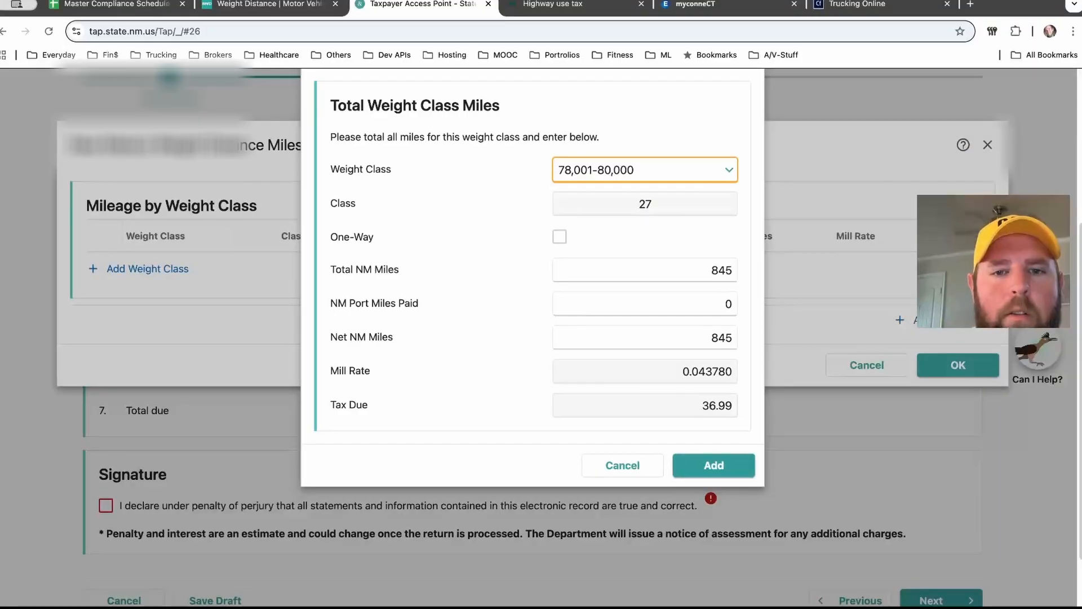
pyautogui.scroll(-1, 532, 304)
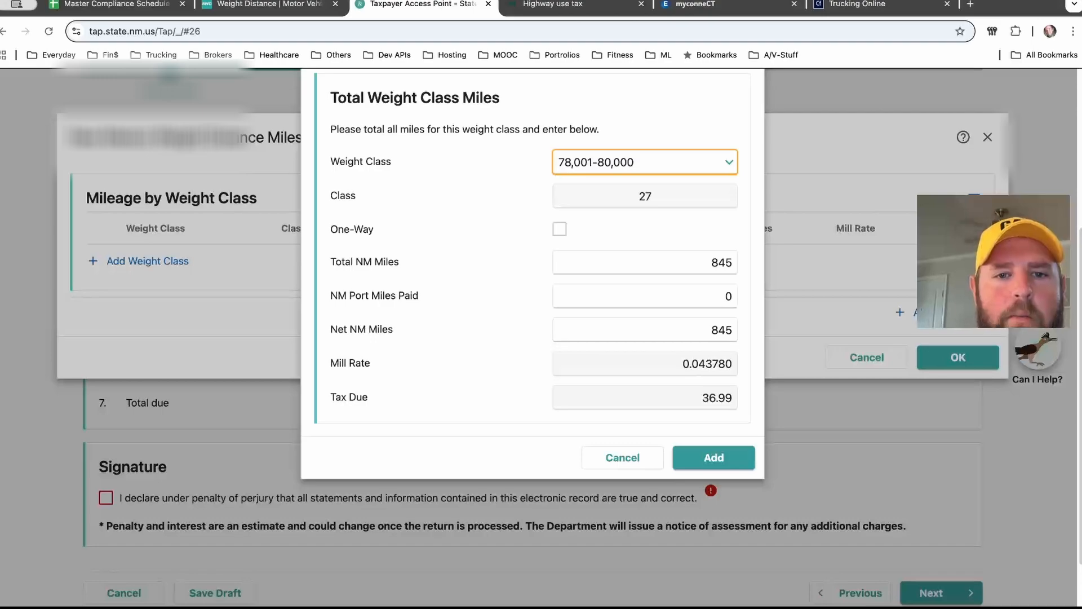
pyautogui.click(560, 229)
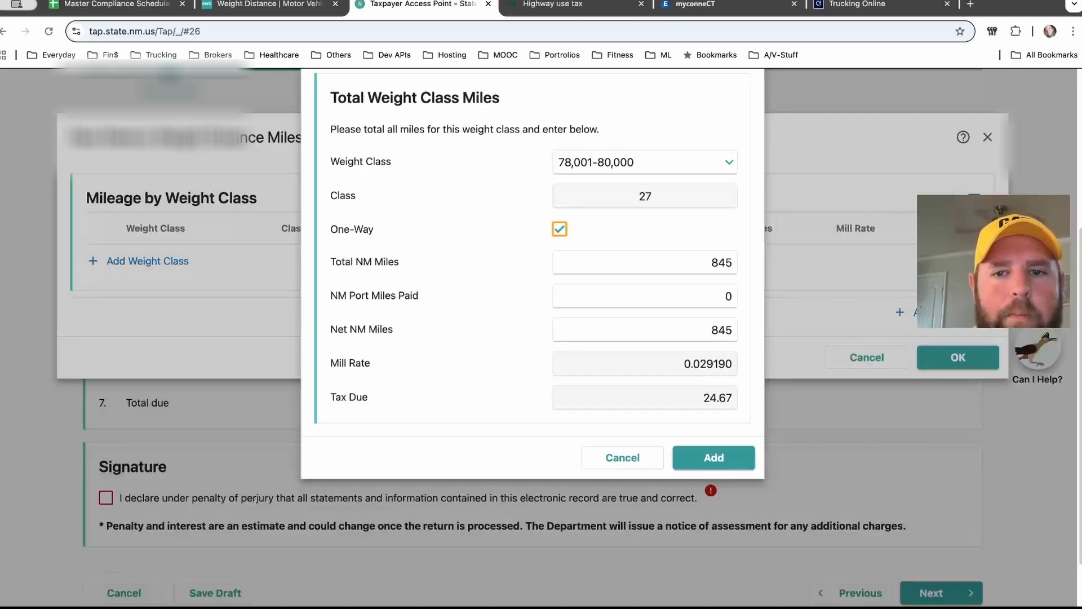
pyautogui.click(559, 229)
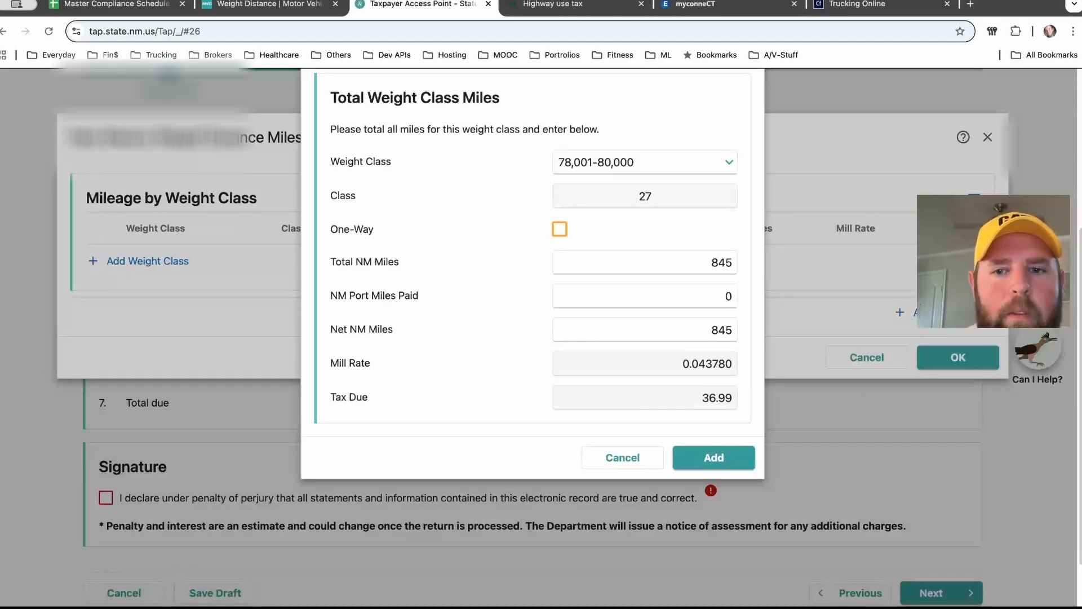
pyautogui.click(559, 229)
pyautogui.click(559, 229)
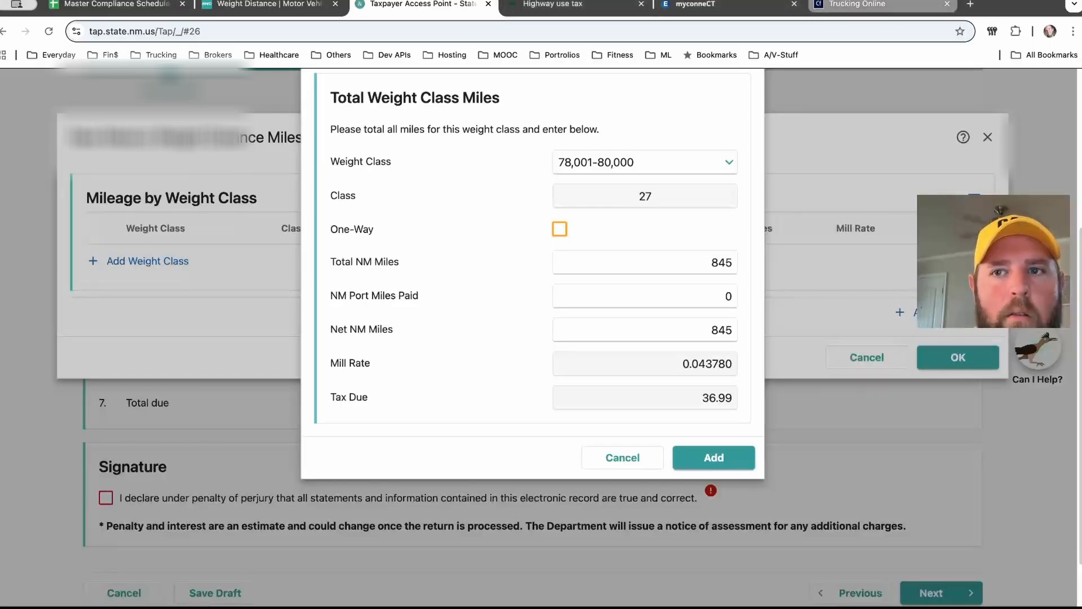
# Step: In a new browser tab, search the web for NM WDT one way miles
pyautogui.click(970, 4)
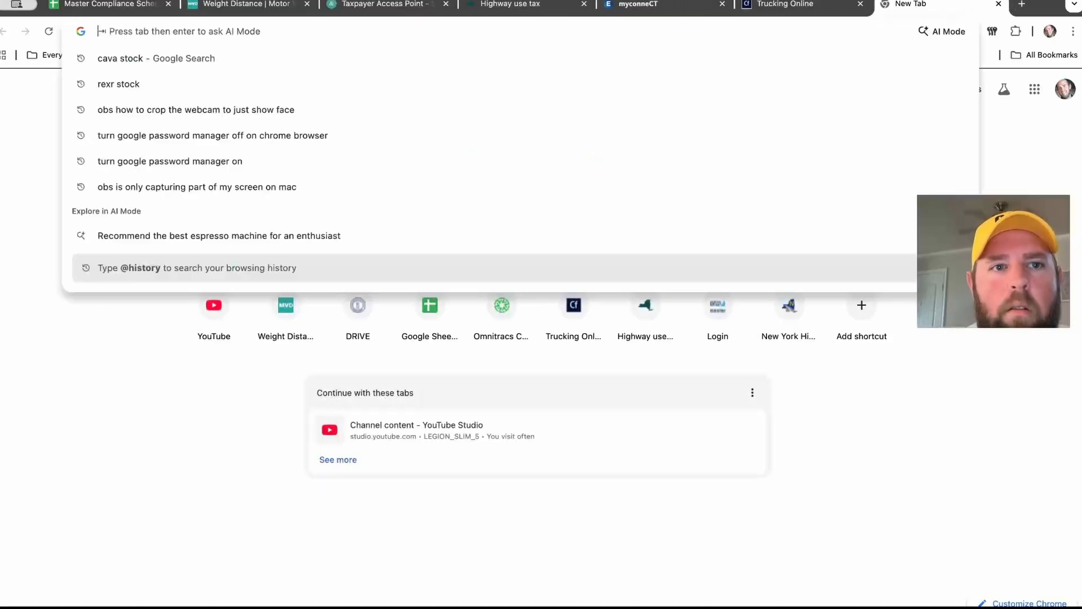
pyautogui.write('NM')
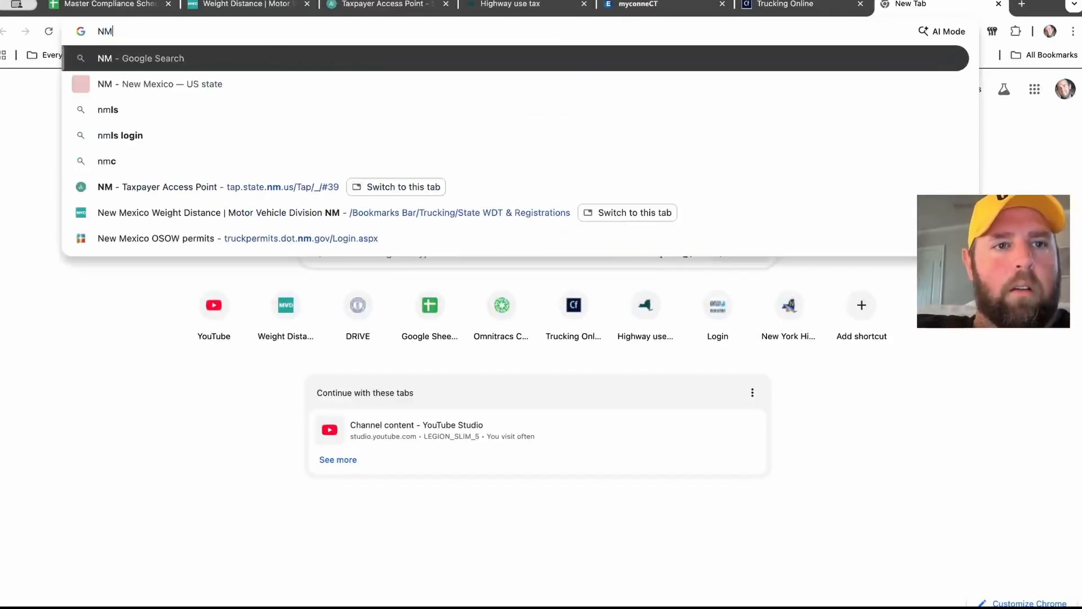
pyautogui.write(' one wa')
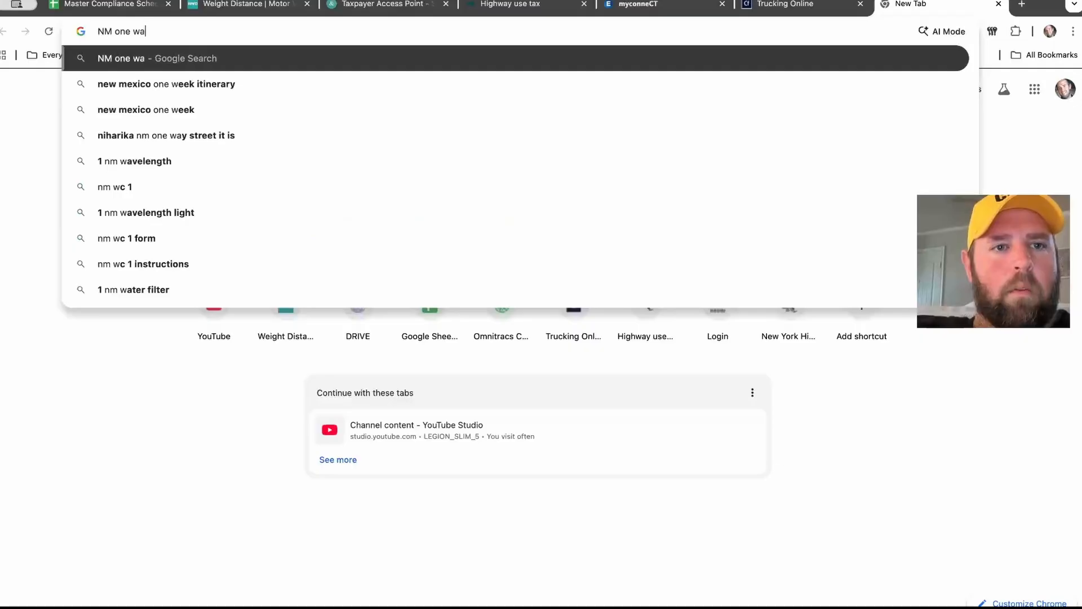
pyautogui.write('y miles')
pyautogui.press('Return')
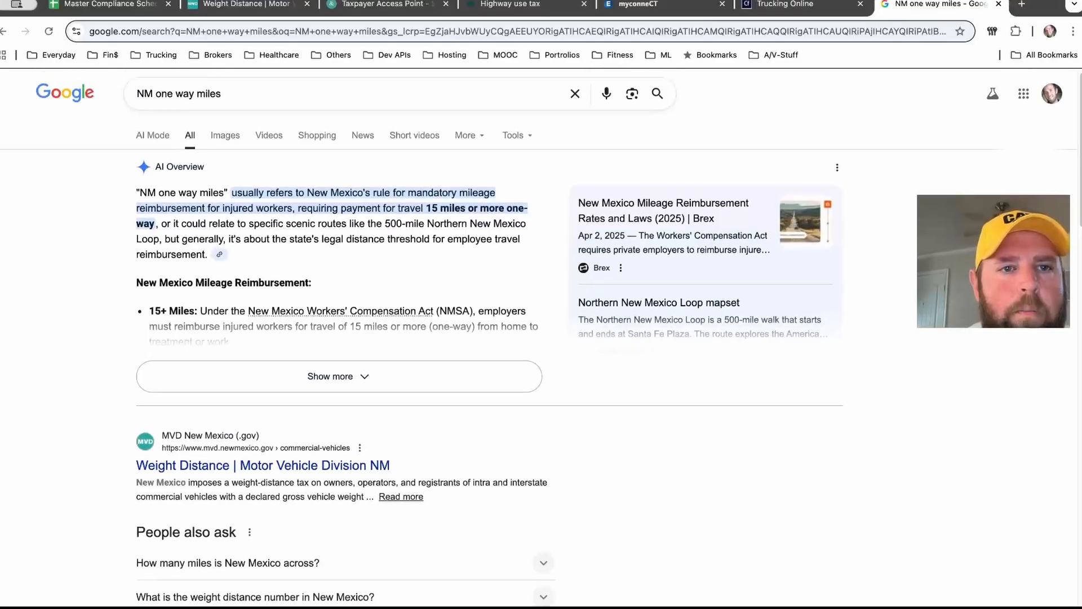
pyautogui.click(157, 103)
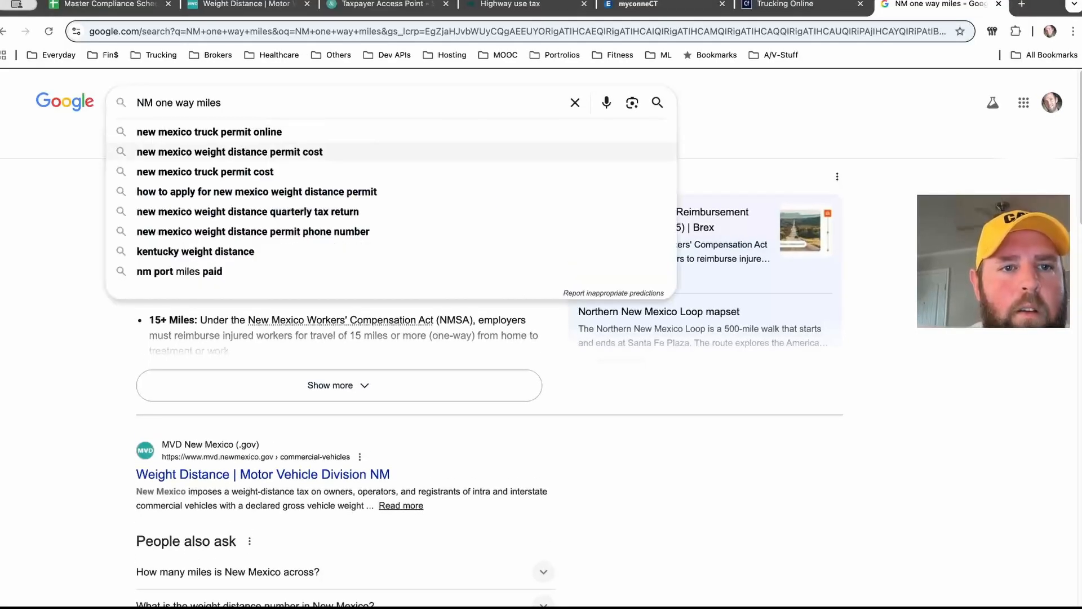
pyautogui.write('wd')
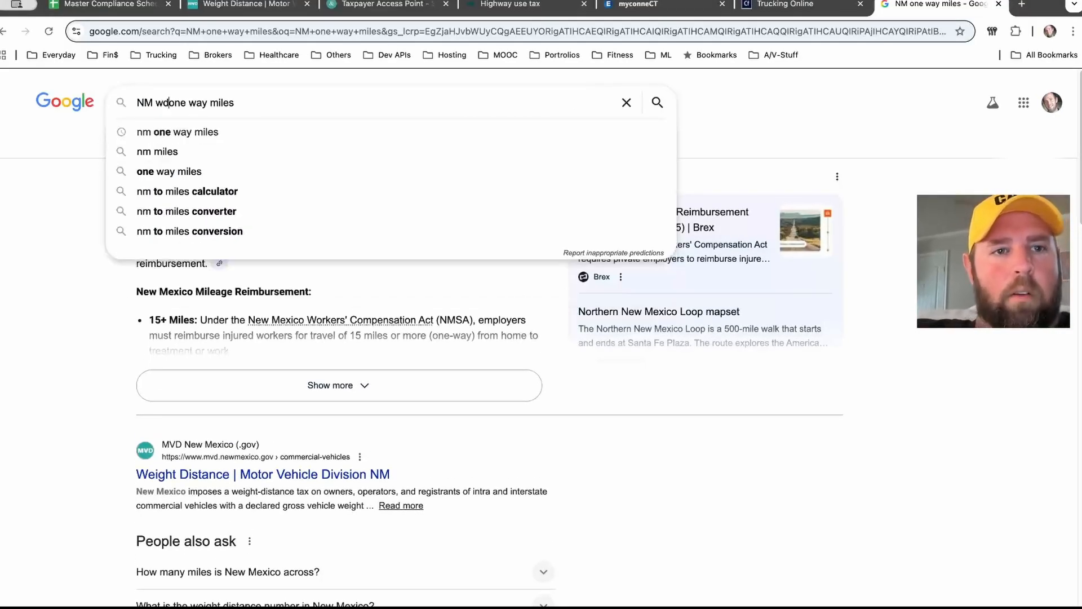
pyautogui.write('t')
pyautogui.press('Return')
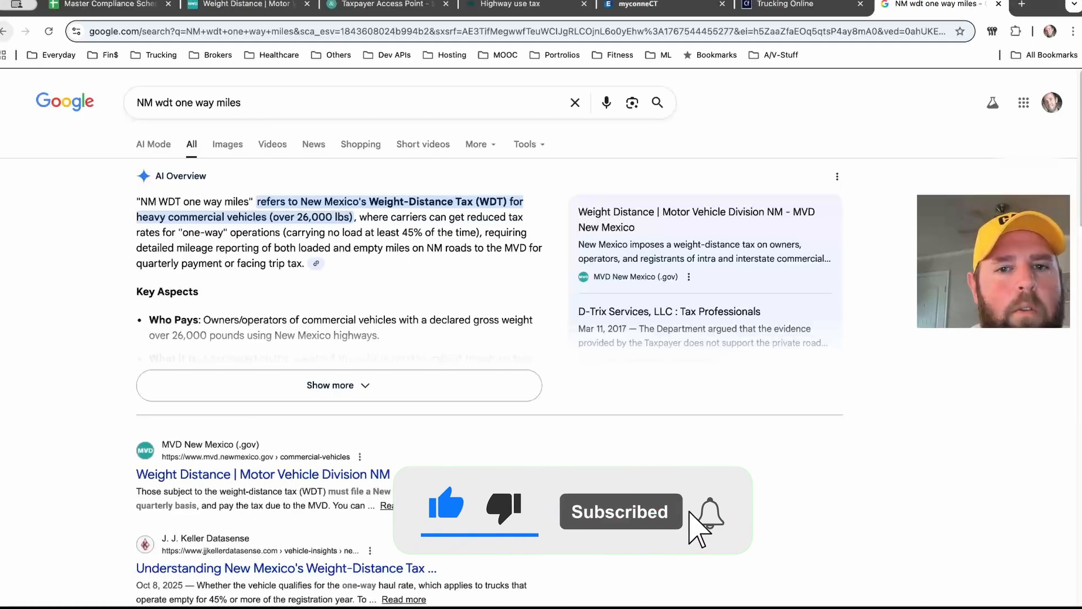
# Step: Return to the return's tab, add the weight class mileage entry and confirm the weight distance miles
pyautogui.click(243, 5)
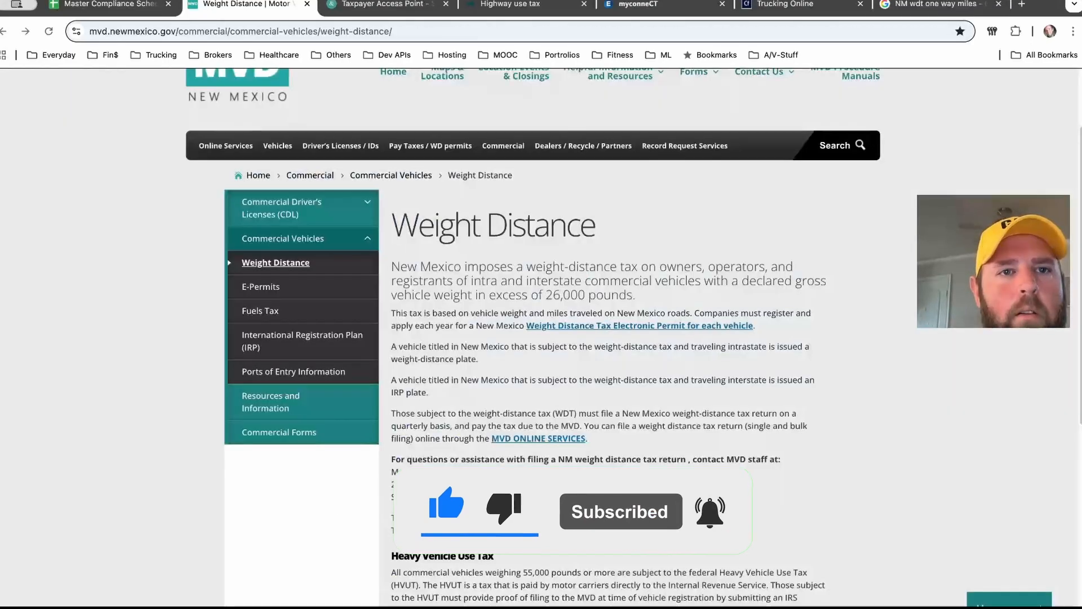
pyautogui.click(384, 4)
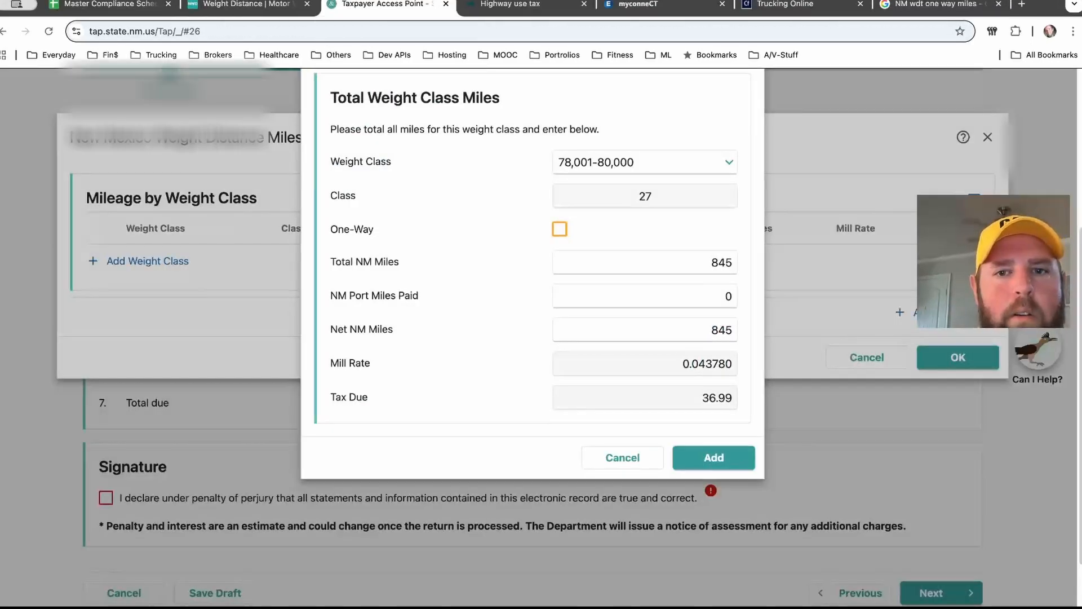
pyautogui.scroll(-3, 713, 367)
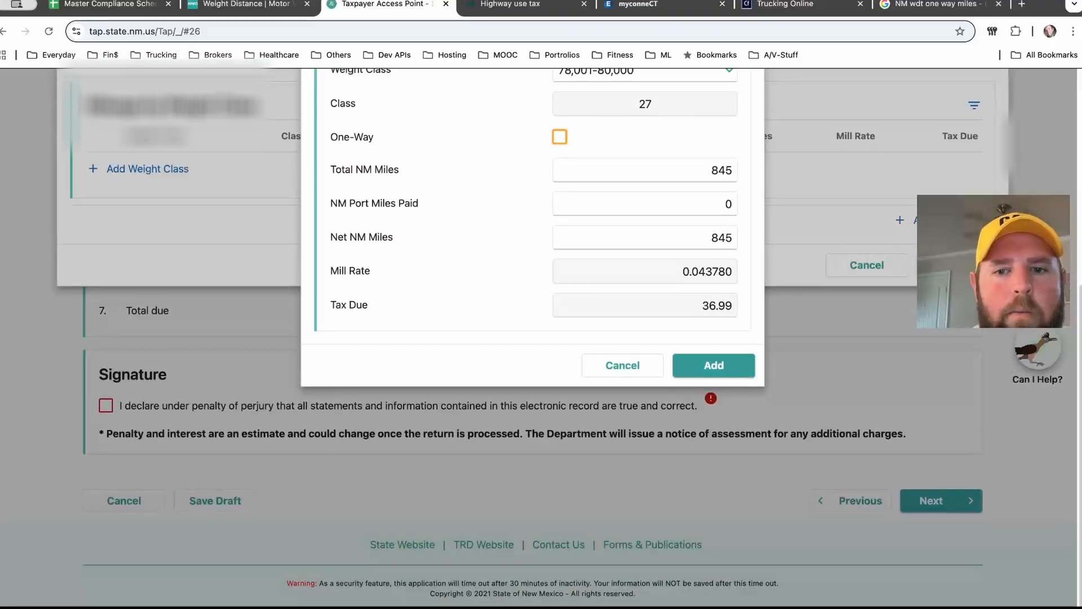
pyautogui.click(713, 365)
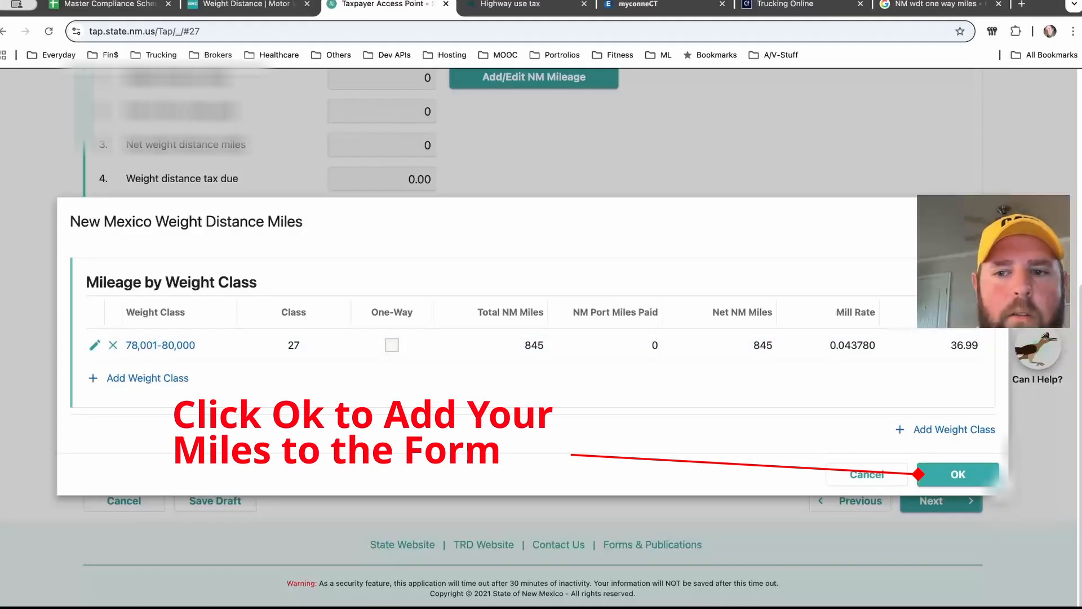
pyautogui.click(958, 475)
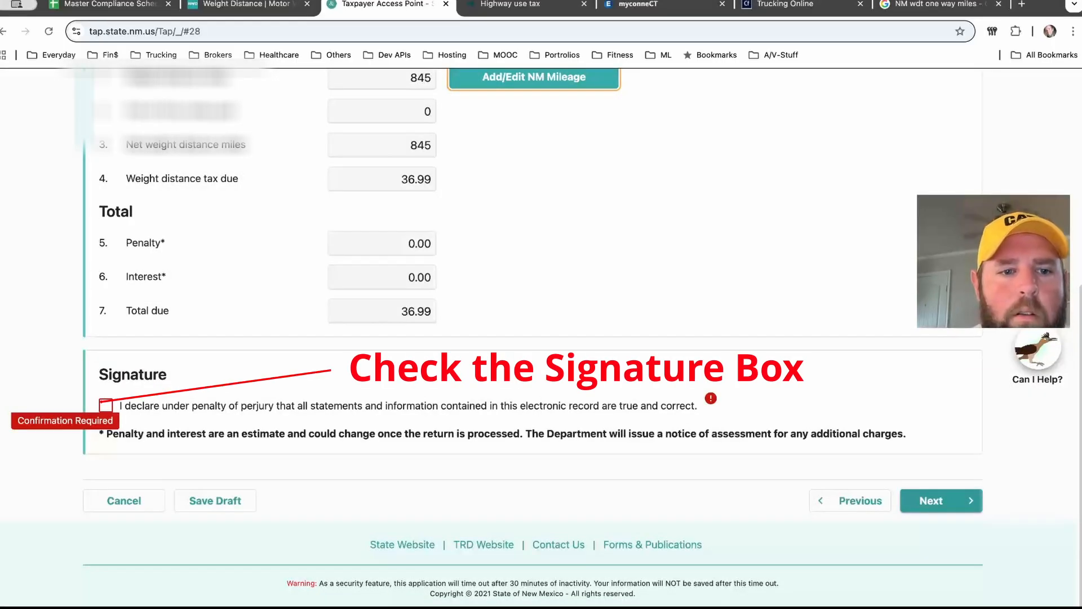
# Step: Check the perjury declaration signature box and continue to the payment options
pyautogui.click(106, 405)
pyautogui.scroll(3, 106, 405)
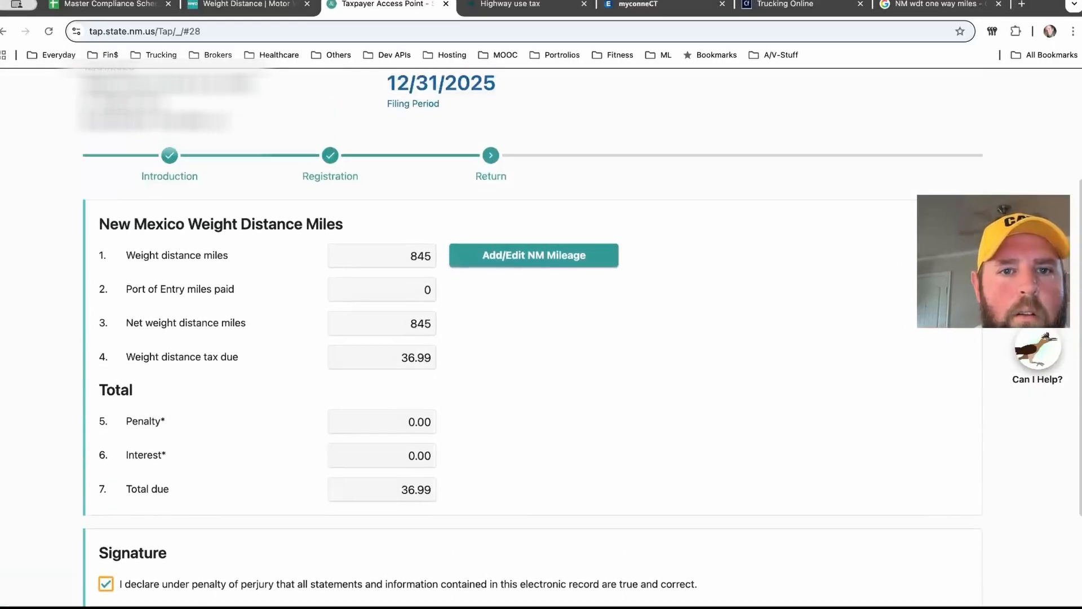
pyautogui.scroll(-5, 533, 338)
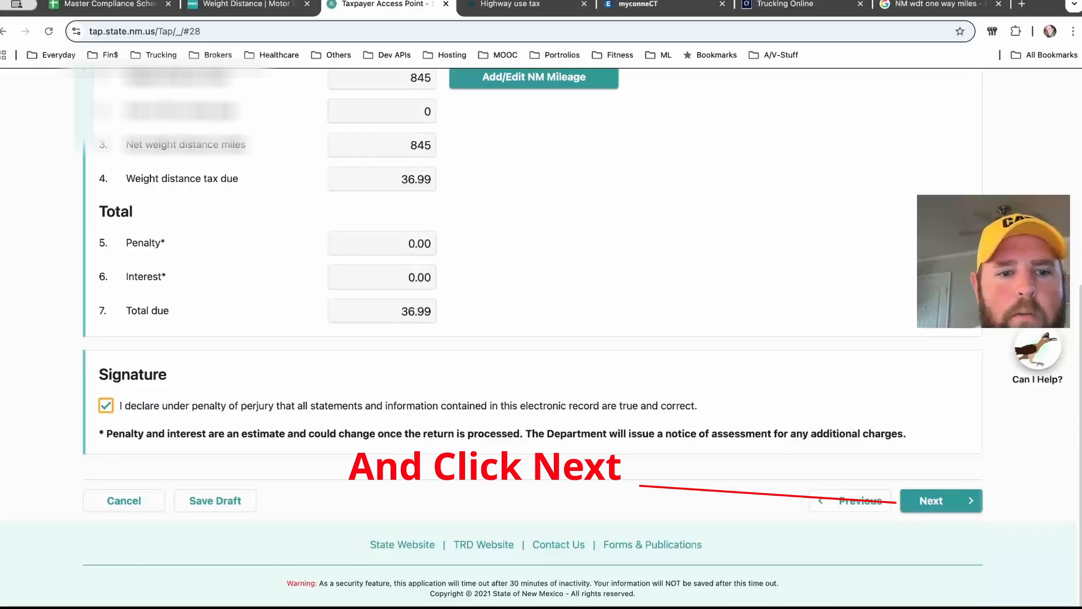
pyautogui.click(938, 500)
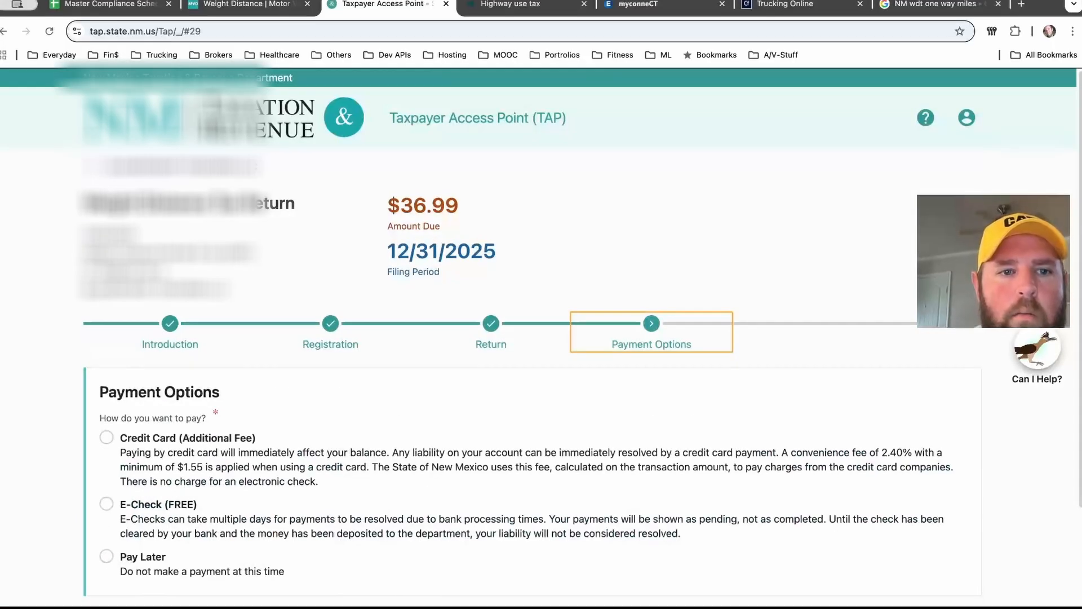
# Step: Choose E-Check (FREE) as the payment method and continue to the payment step
pyautogui.scroll(-3, 541, 332)
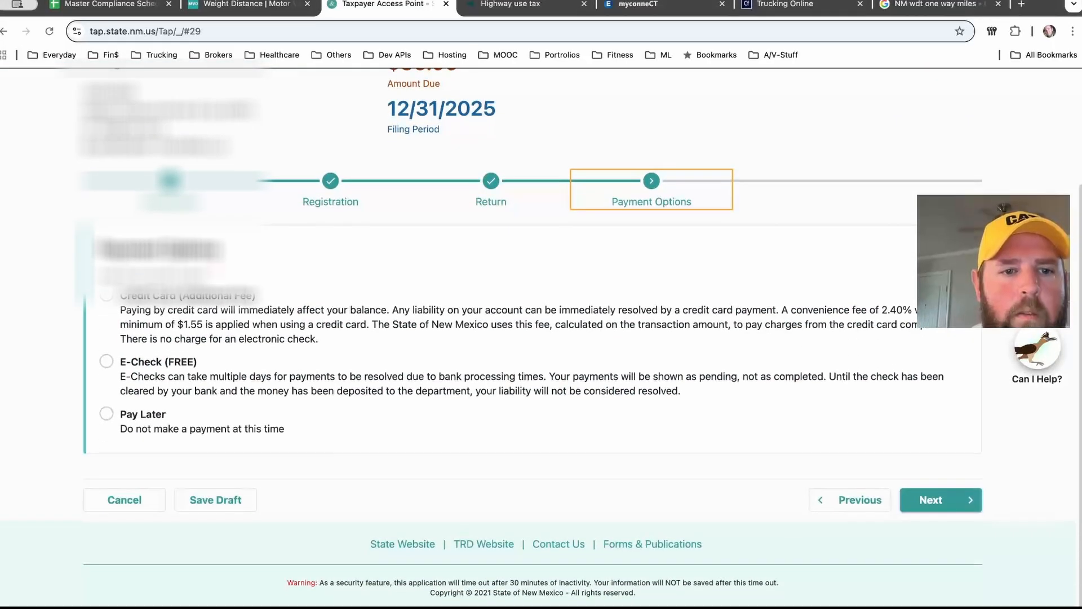
pyautogui.click(107, 362)
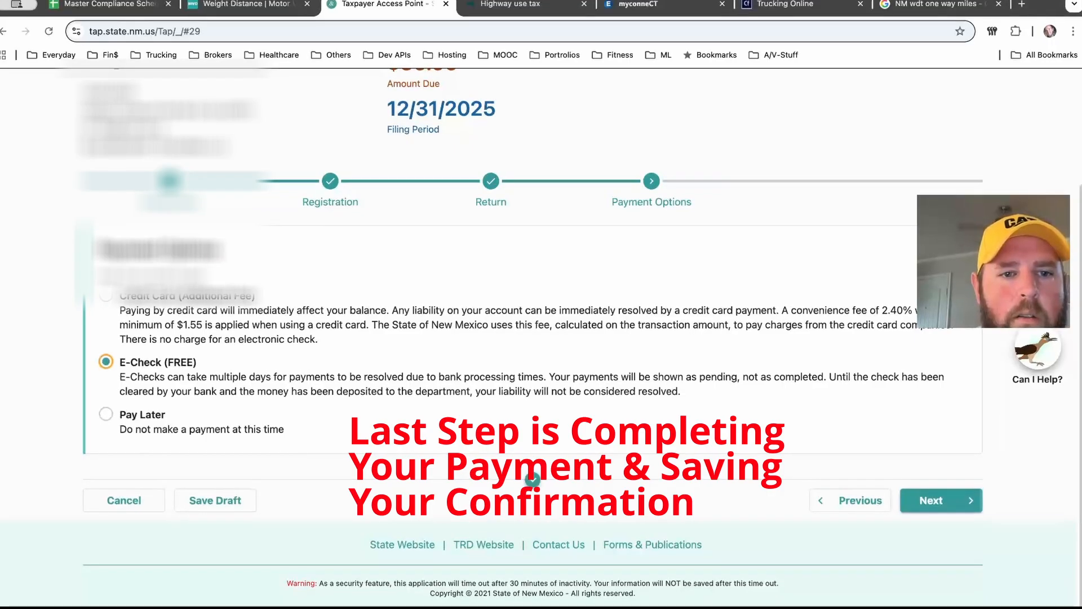
pyautogui.click(938, 500)
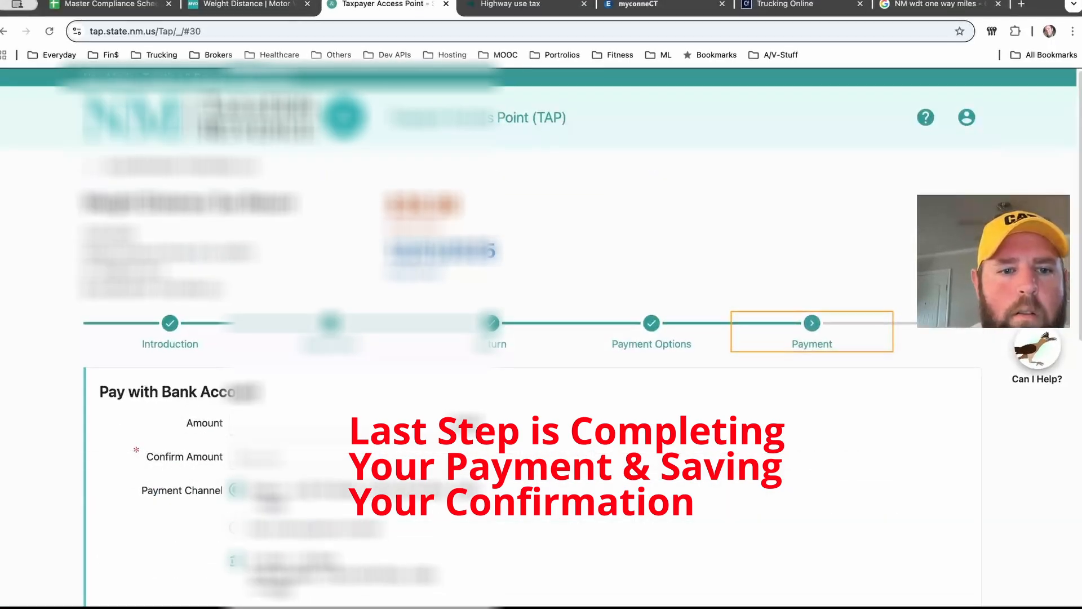
# Step: Re-enter the tax amount in the Confirm Amount field of the bank account payment form
pyautogui.scroll(-1, 541, 338)
pyautogui.scroll(-1, 541, 338)
pyautogui.click(359, 400)
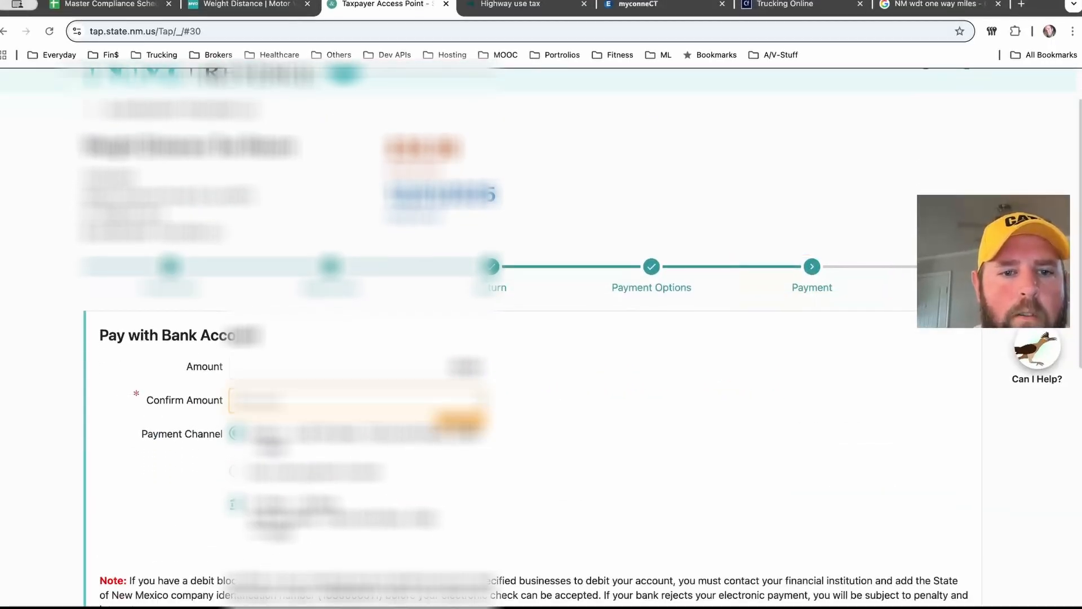
pyautogui.write('1')
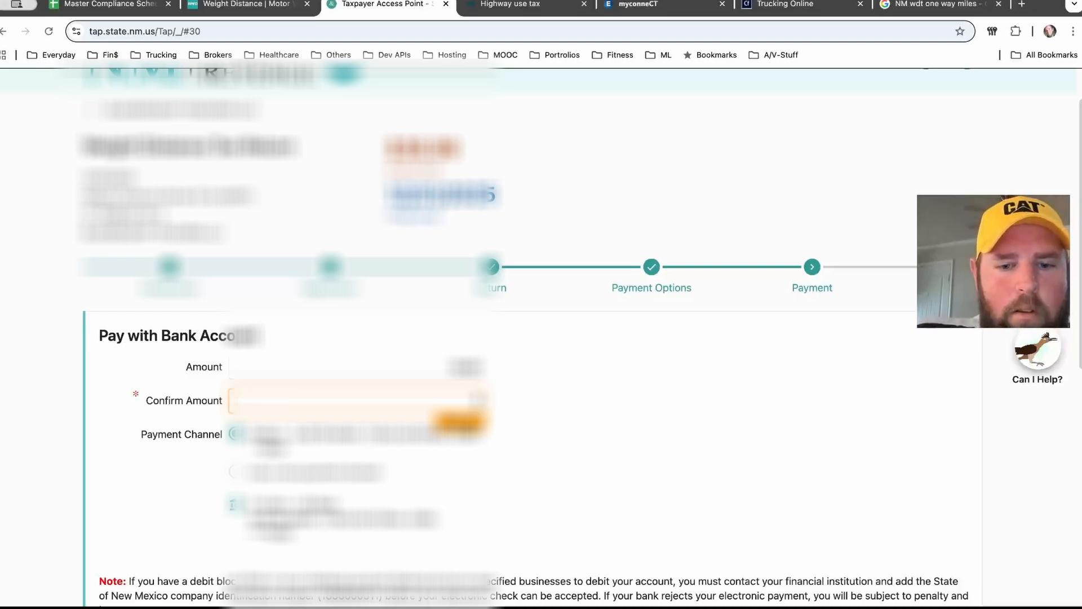
pyautogui.write('0')
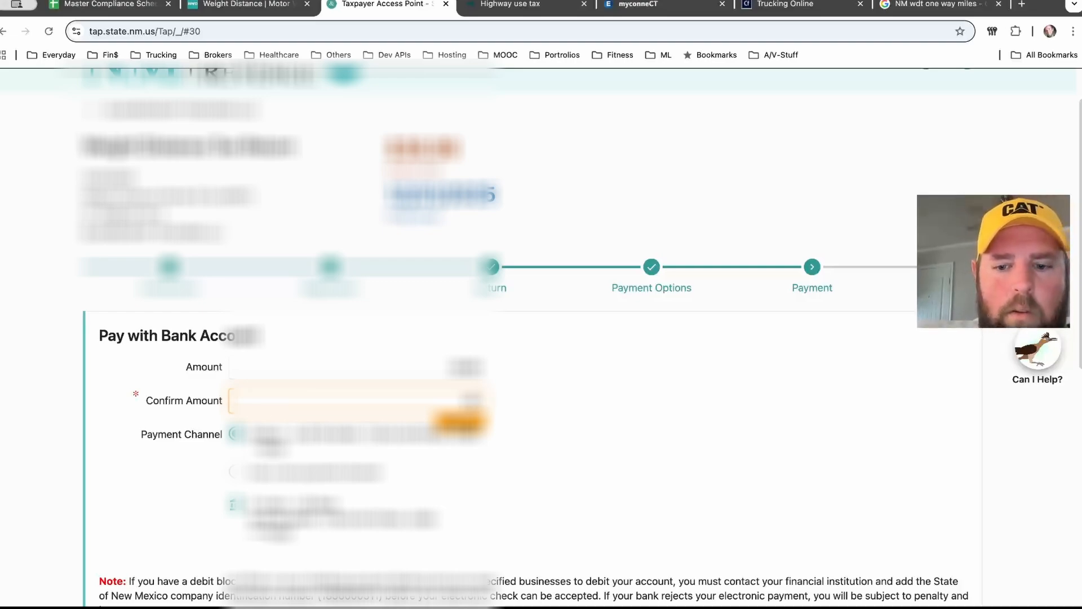
pyautogui.write('.00')
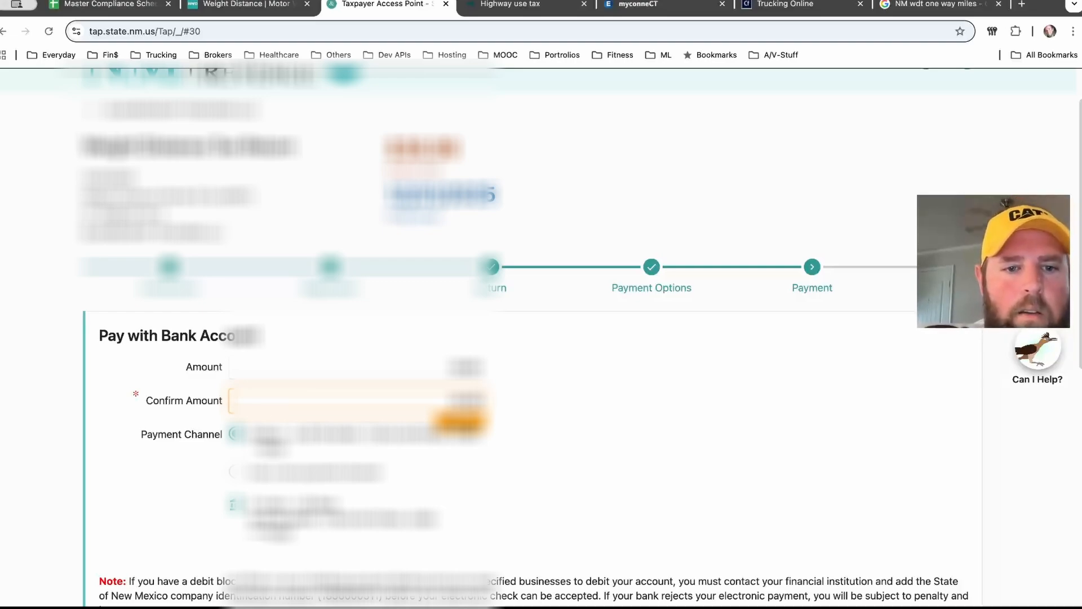
pyautogui.press('Tab')
# Step: Review the billing information on the payment page and continue to the submission confirmation
pyautogui.scroll(-2, 532, 338)
pyautogui.scroll(-6, 532, 338)
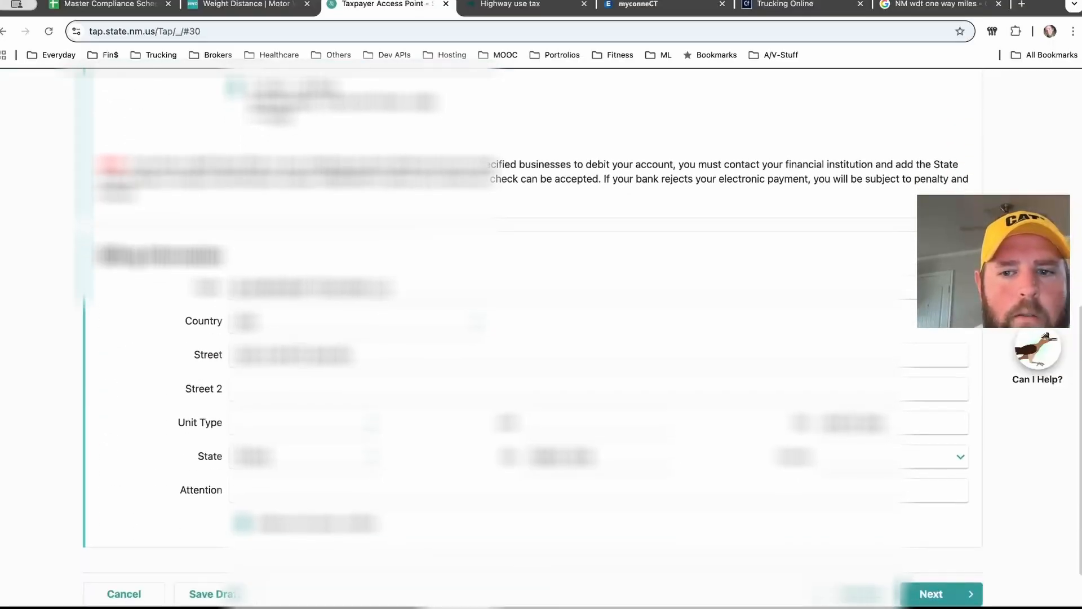
pyautogui.click(305, 423)
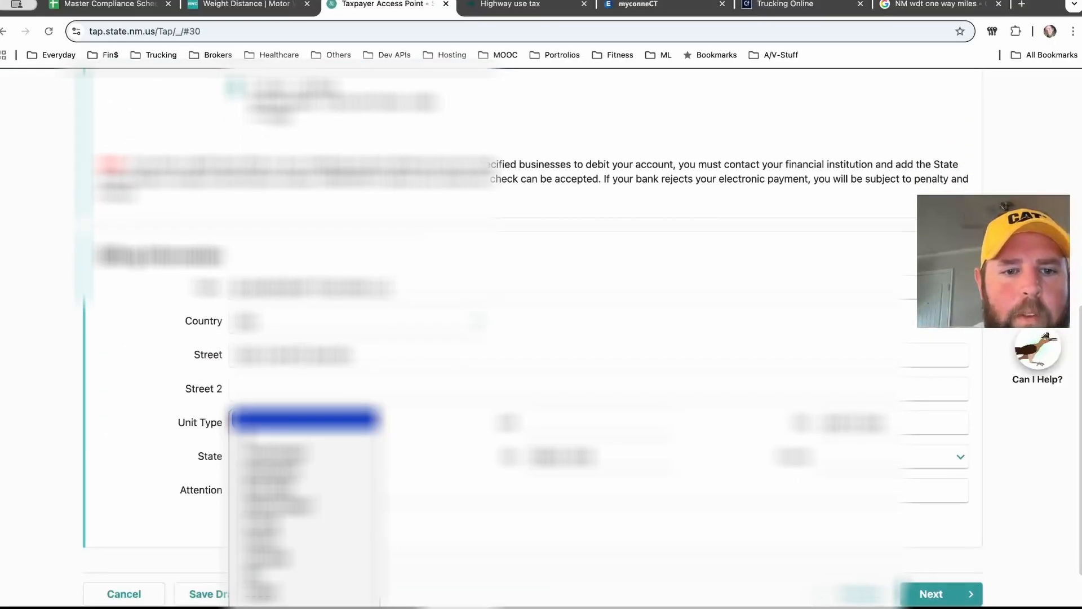
pyautogui.press('Escape')
pyautogui.scroll(-2, 530, 338)
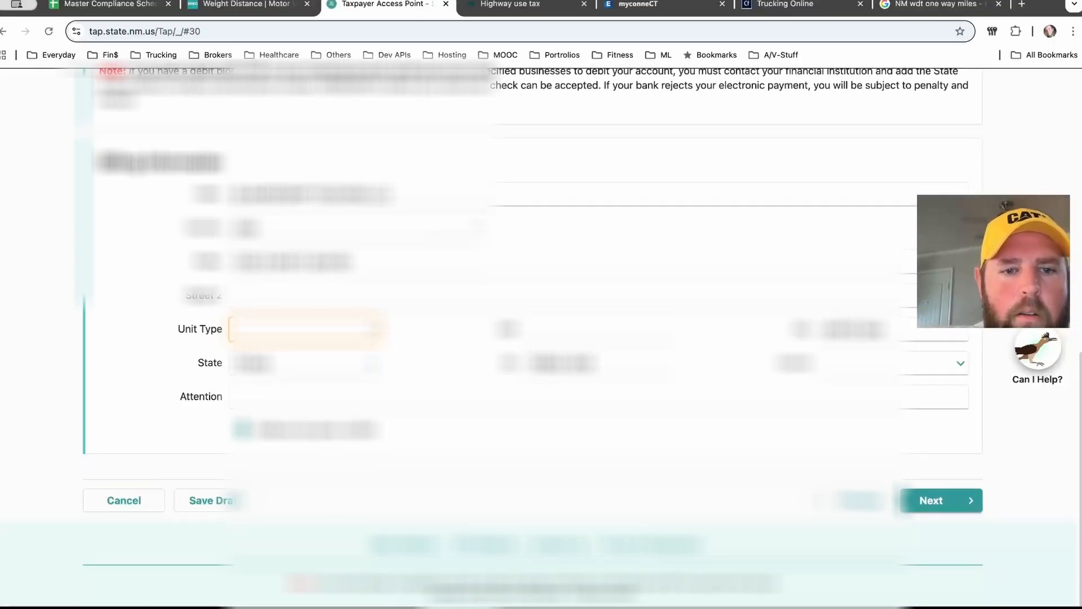
pyautogui.scroll(8, 529, 338)
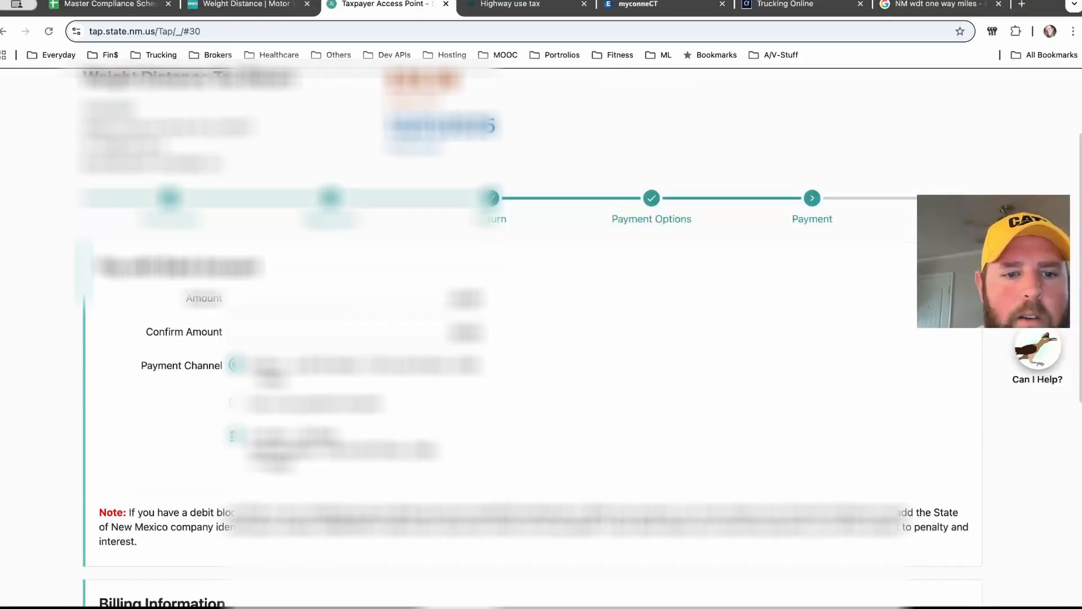
pyautogui.scroll(-1, 530, 338)
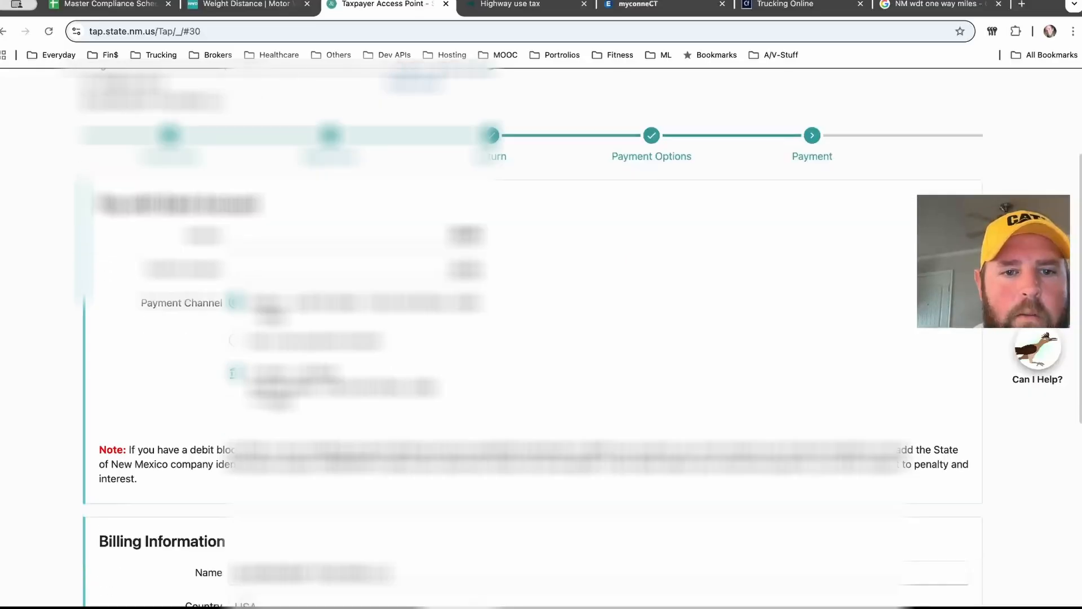
pyautogui.scroll(3, 529, 338)
pyautogui.scroll(1, 529, 338)
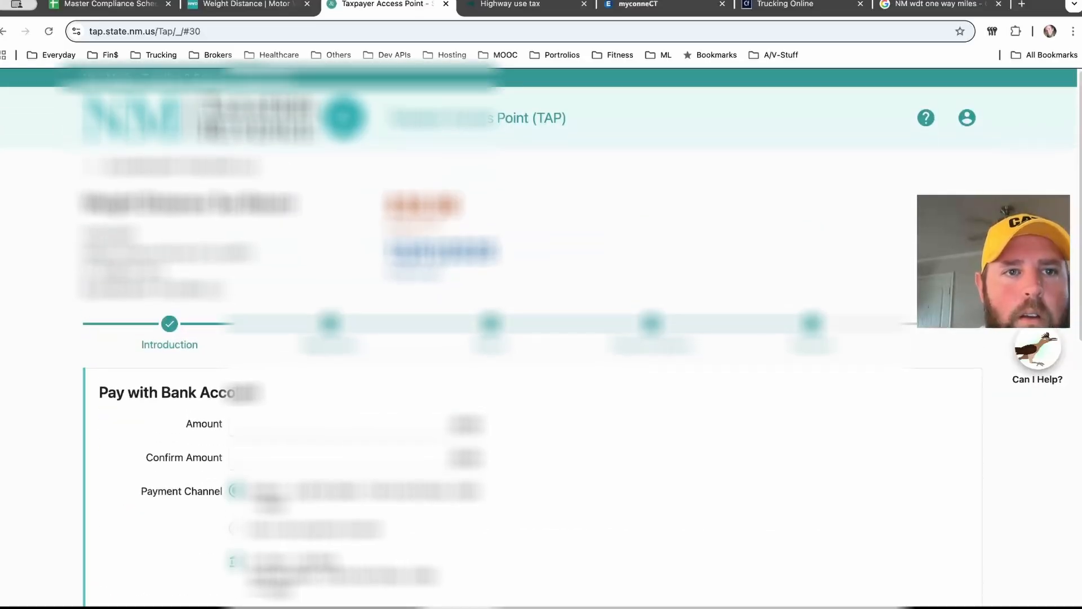
pyautogui.scroll(-3, 530, 338)
pyautogui.scroll(3, 530, 338)
pyautogui.scroll(-10, 530, 338)
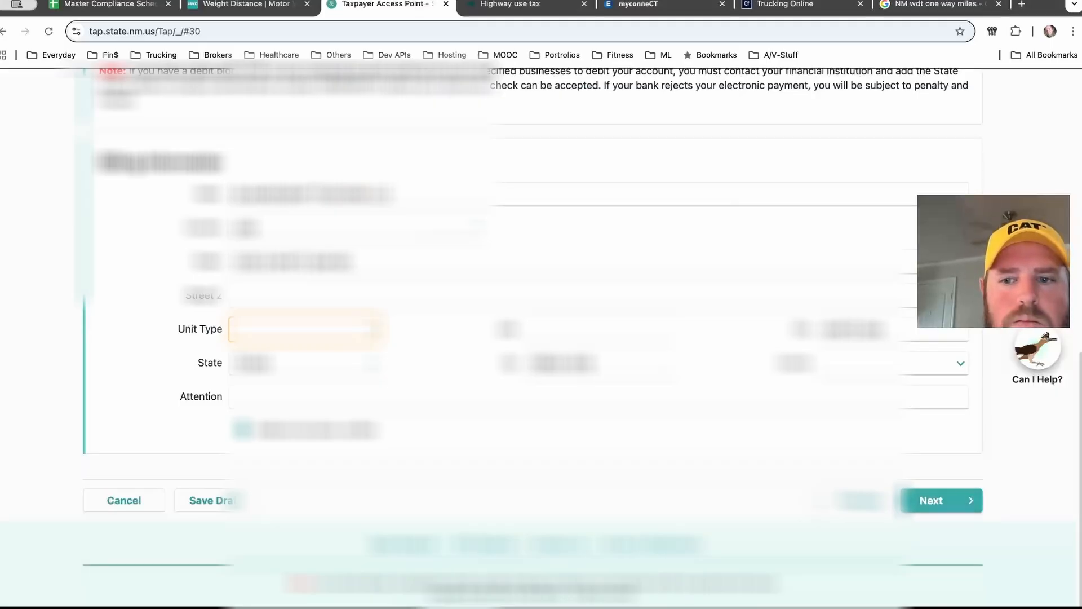
pyautogui.click(941, 501)
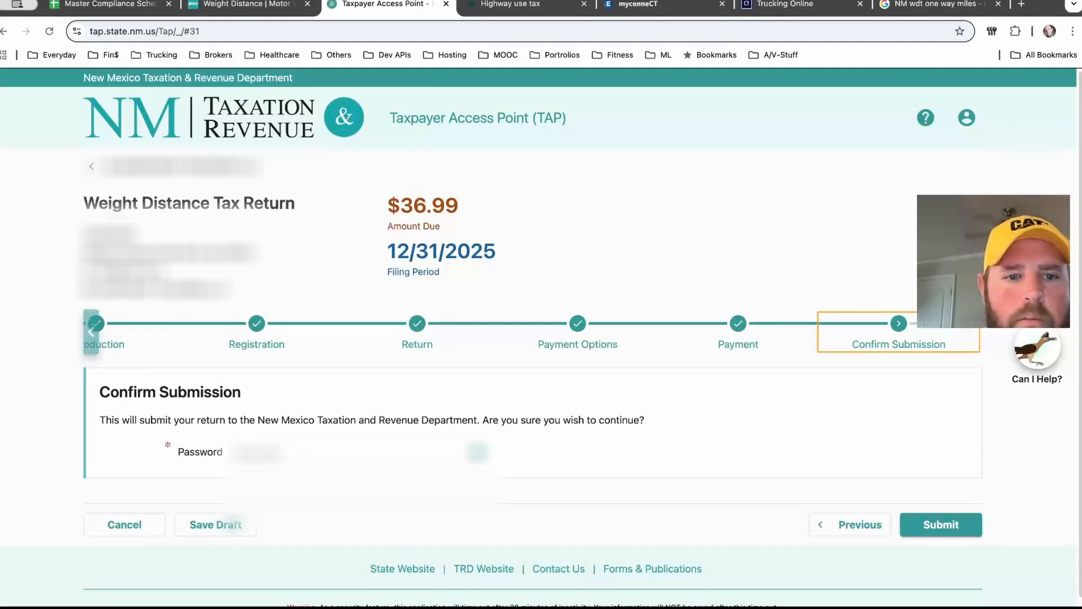
# Step: Fill in the account password from the saved passwords and submit the return
pyautogui.click(349, 452)
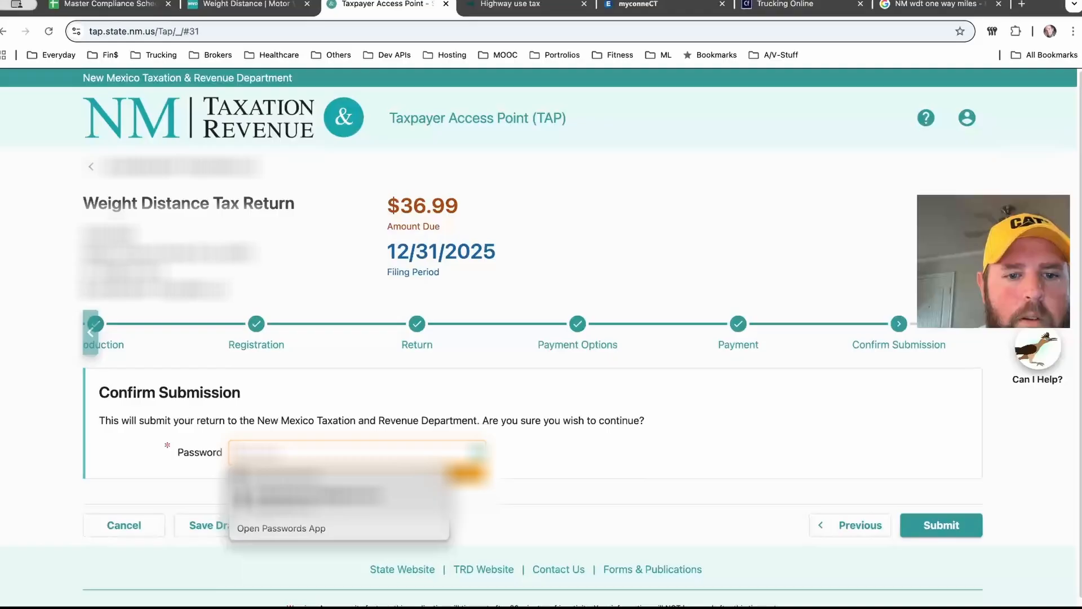
pyautogui.click(327, 496)
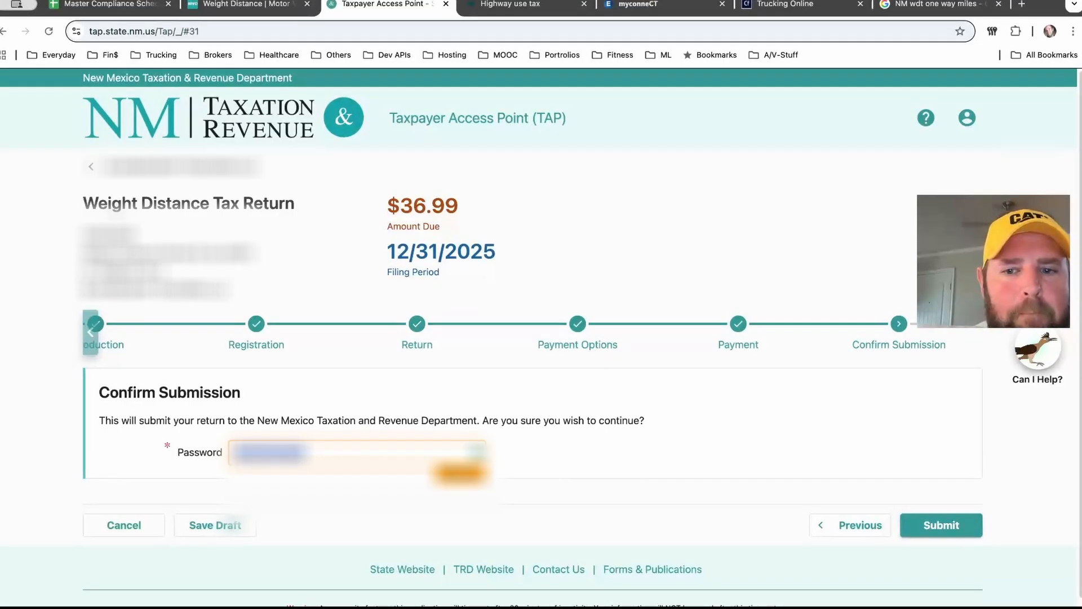
pyautogui.click(941, 525)
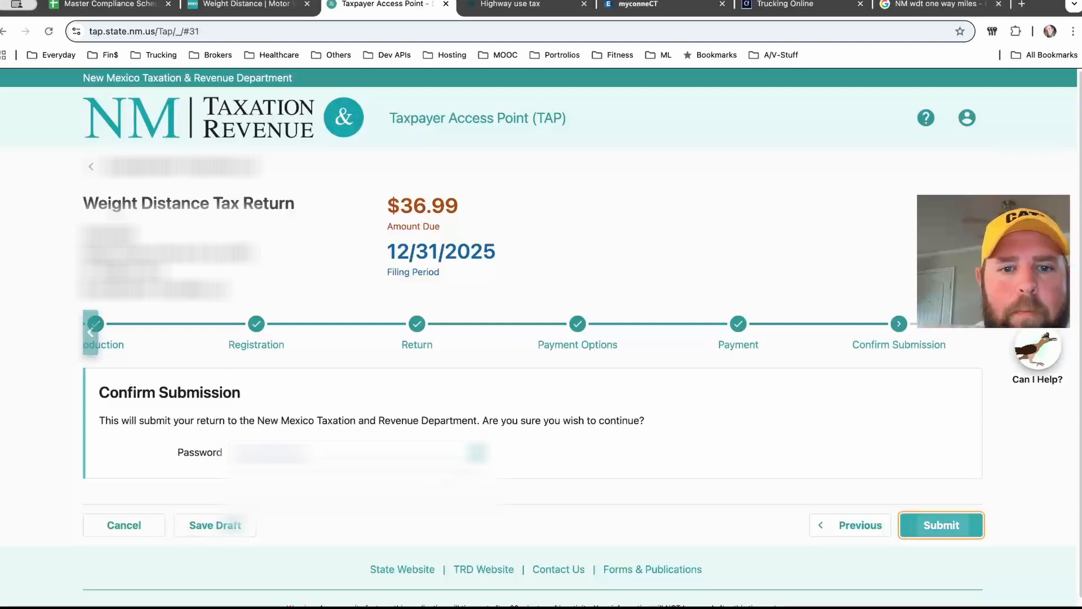
# Step: Open the printable copy of the return from the confirmation page
pyautogui.scroll(-2, 538, 332)
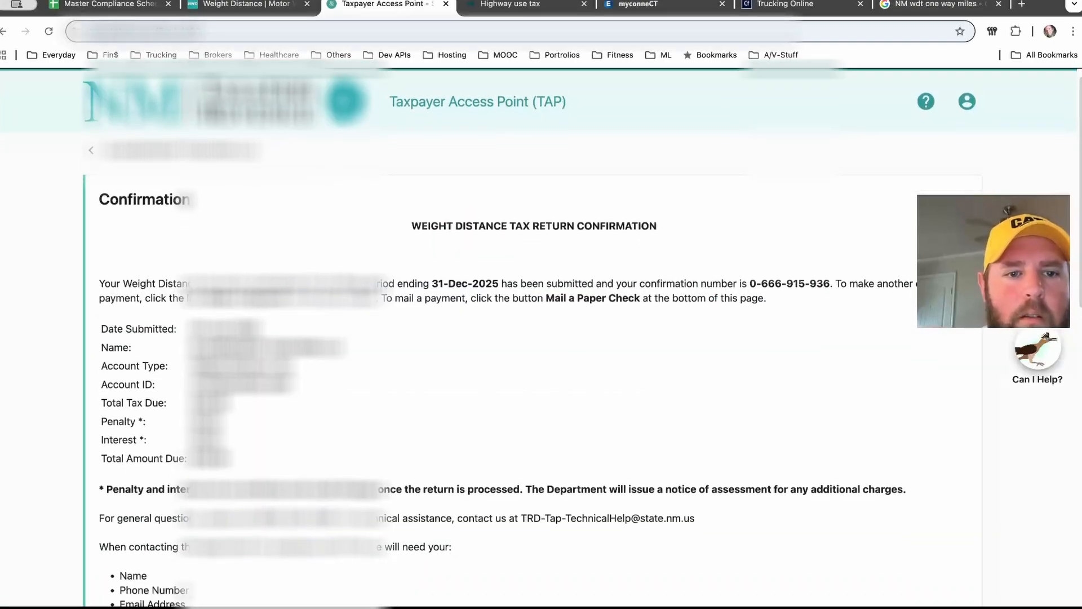
pyautogui.scroll(-15, 532, 336)
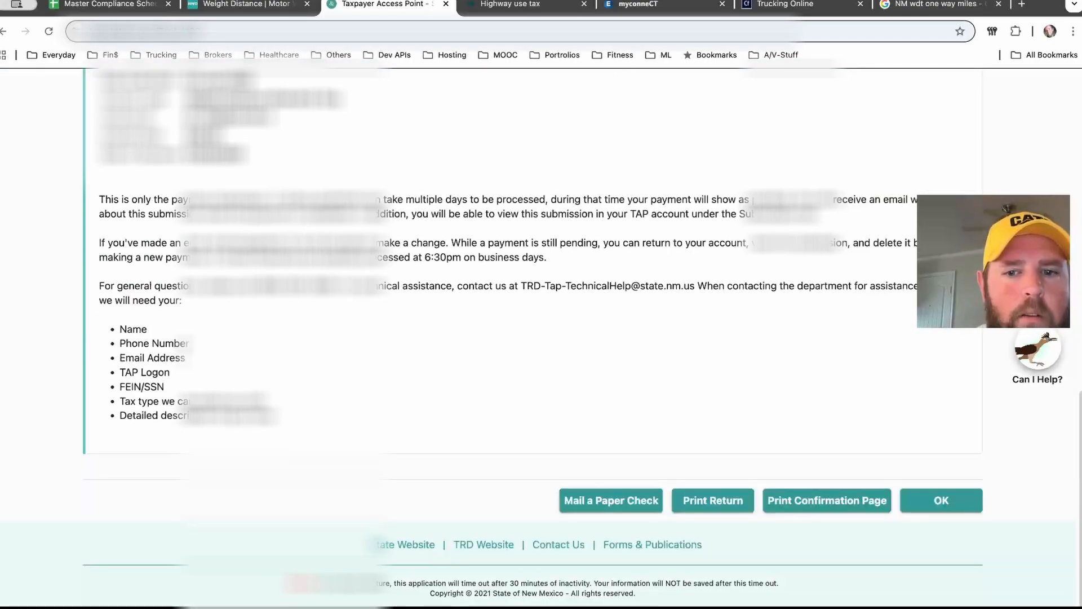
pyautogui.click(713, 500)
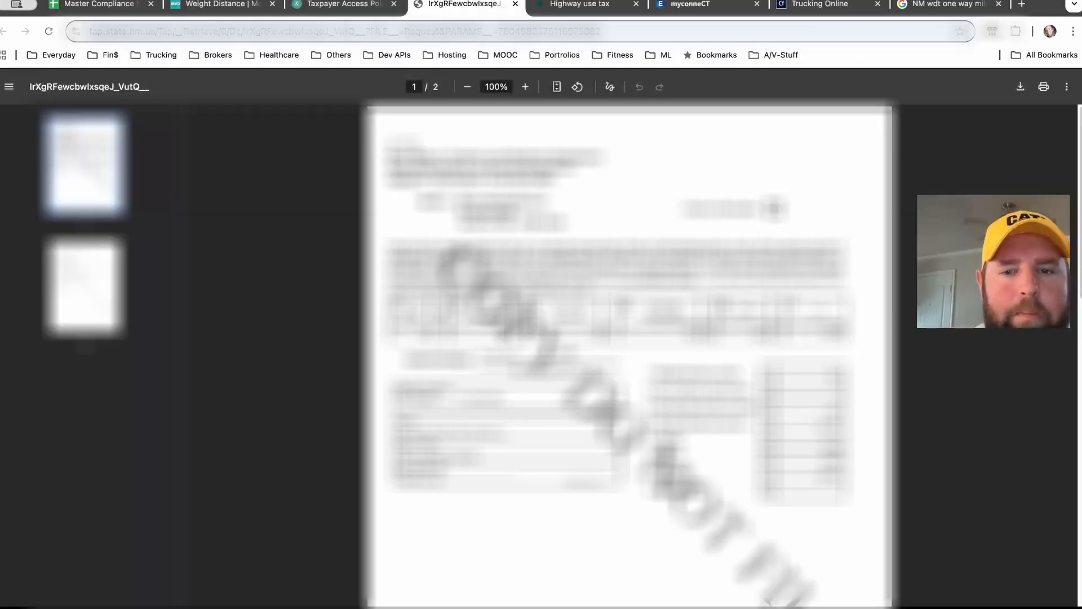
pyautogui.scroll(-10, 630, 355)
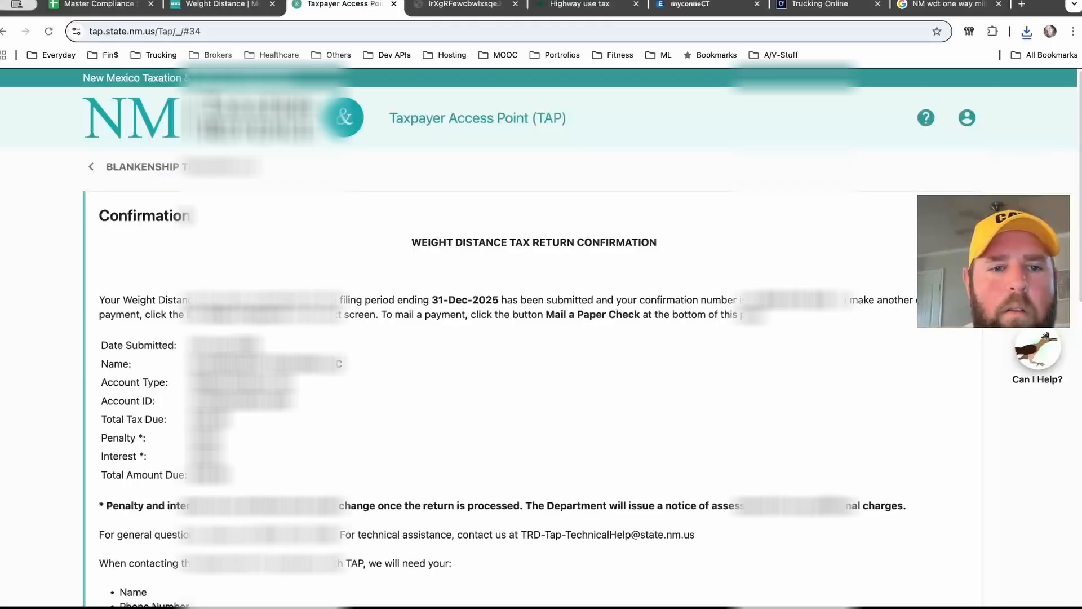
# Step: Review the return and payment confirmation details on the confirmation page
pyautogui.scroll(-12, 532, 338)
pyautogui.scroll(12, 533, 338)
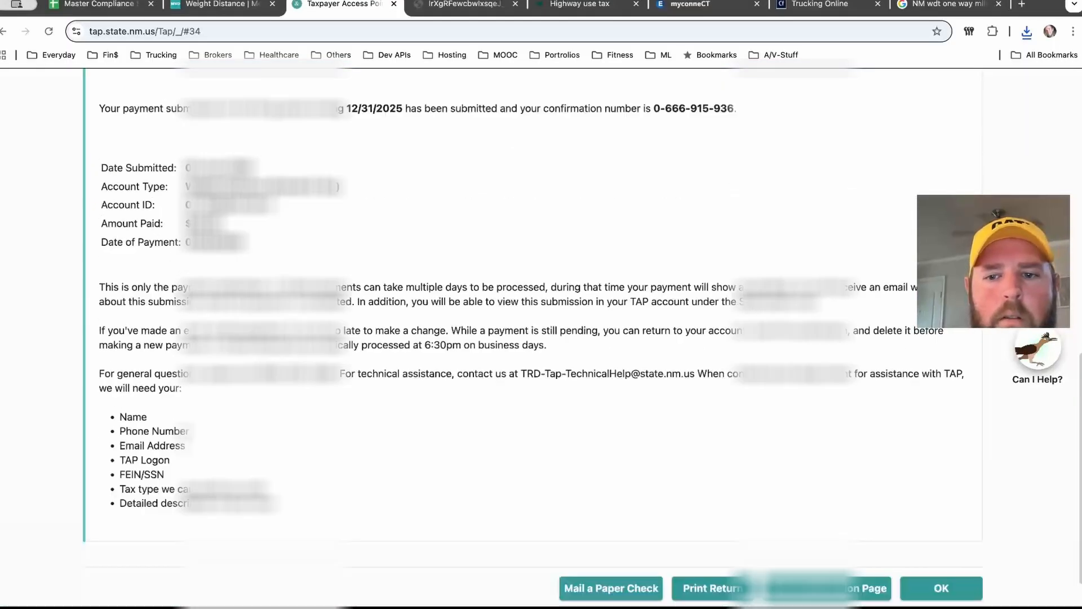
pyautogui.scroll(-2, 532, 338)
pyautogui.scroll(-10, 533, 338)
pyautogui.scroll(10, 532, 338)
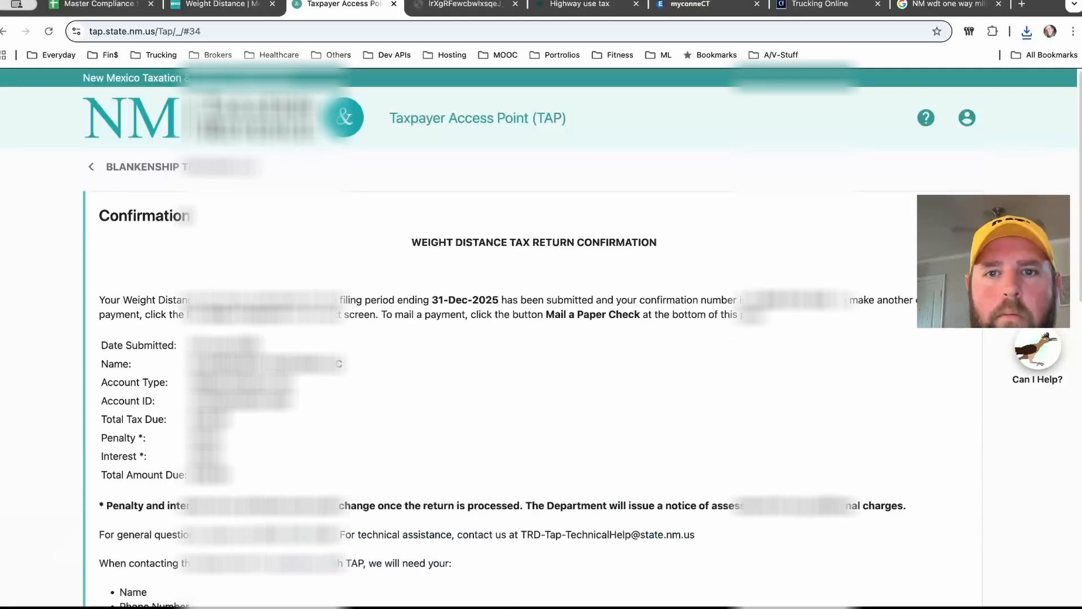
pyautogui.click(393, 4)
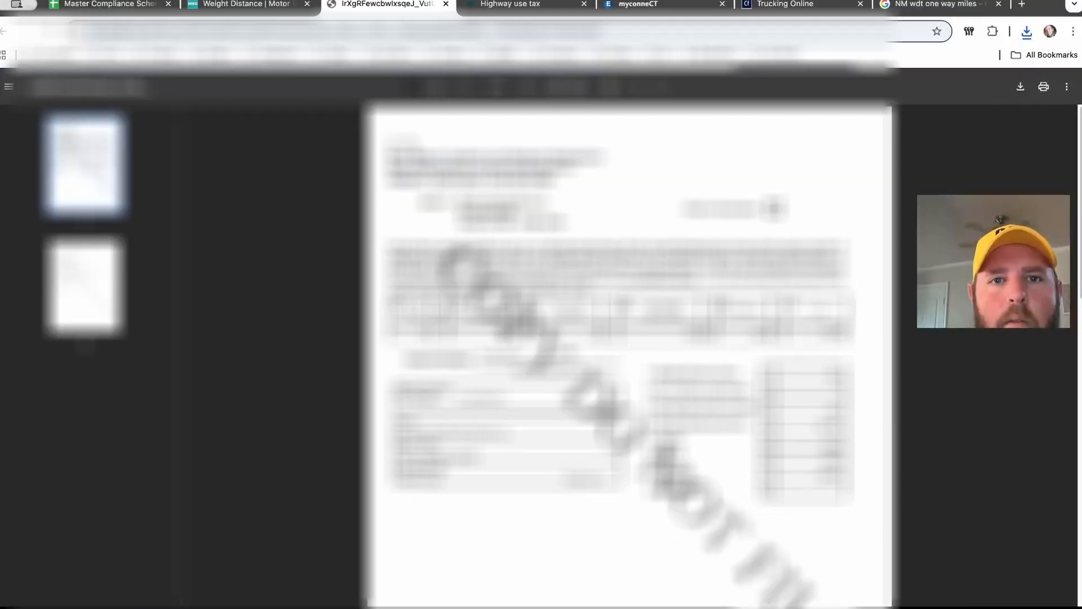
pyautogui.click(519, 4)
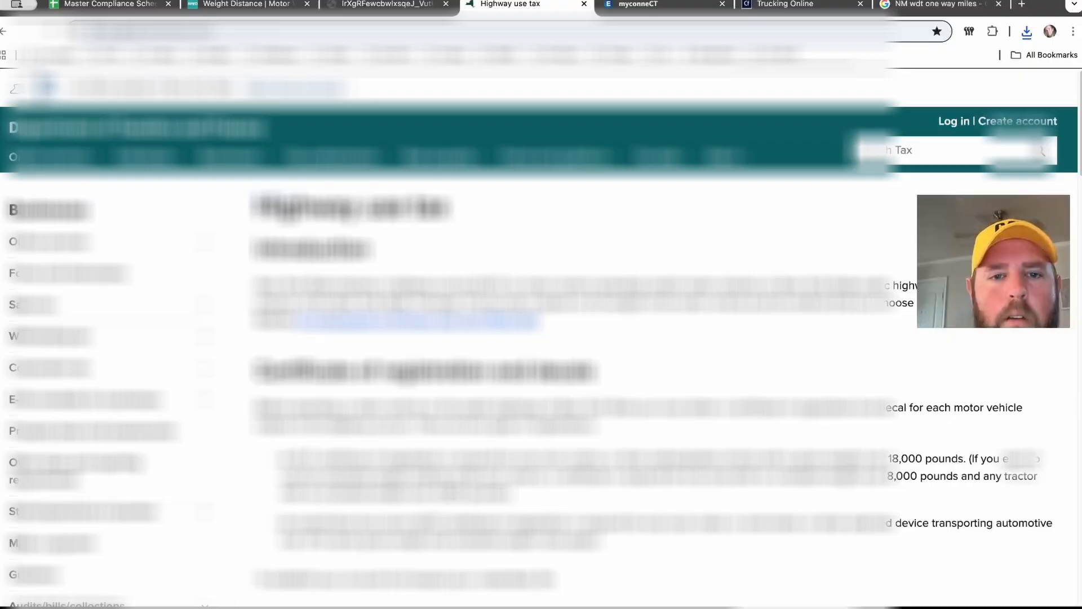
pyautogui.click(404, 4)
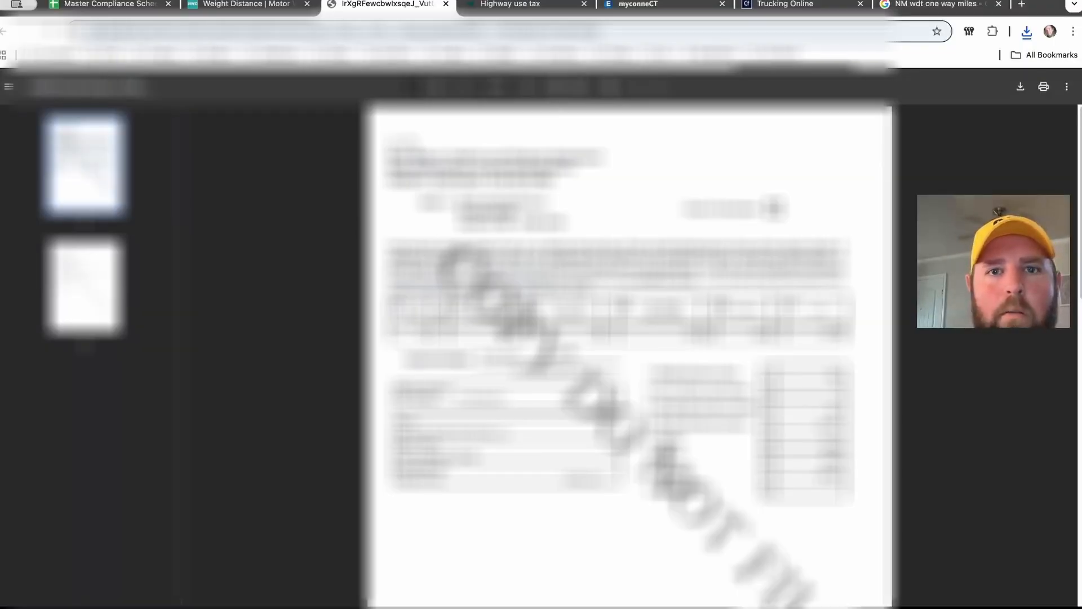
# Step: From the MVD Weight Distance page, follow the MVD Online Services link to the Taxpayer Access Point
pyautogui.click(446, 4)
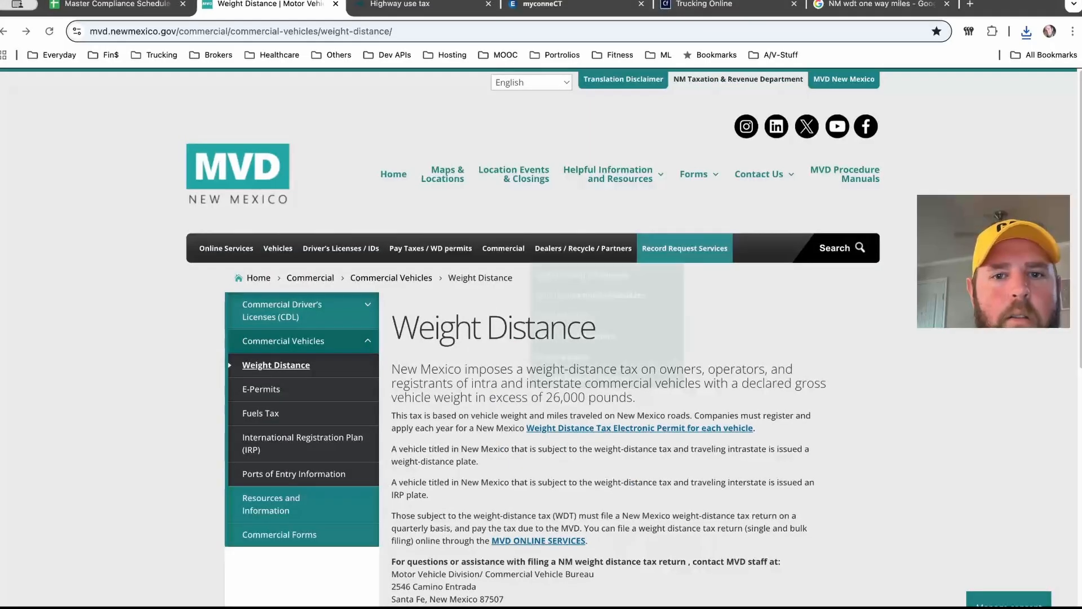
pyautogui.moveTo(226, 248)
pyautogui.scroll(-2, 541, 338)
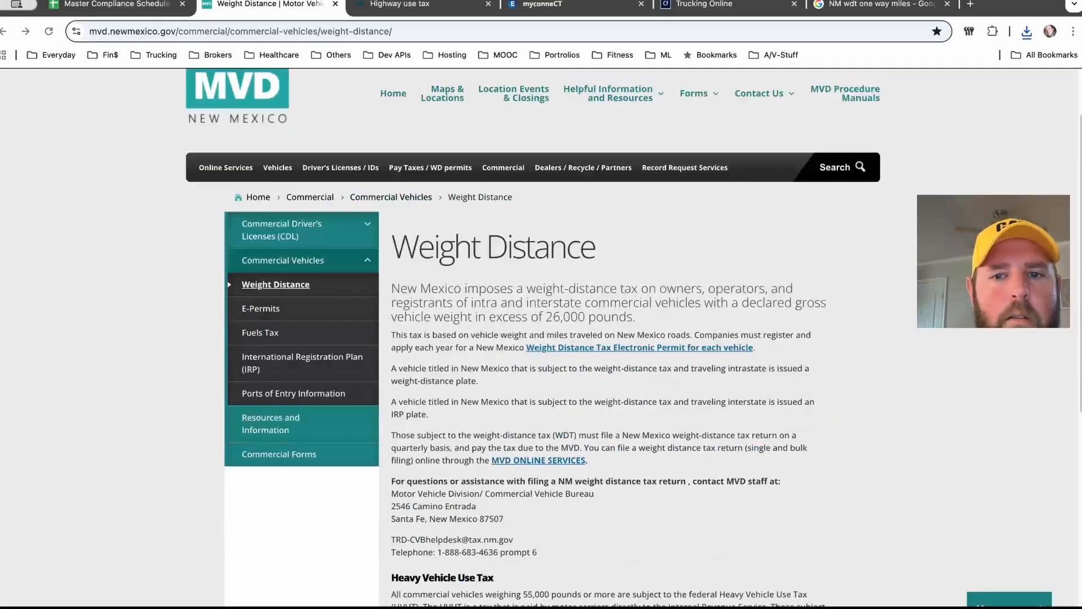
pyautogui.scroll(2, 541, 338)
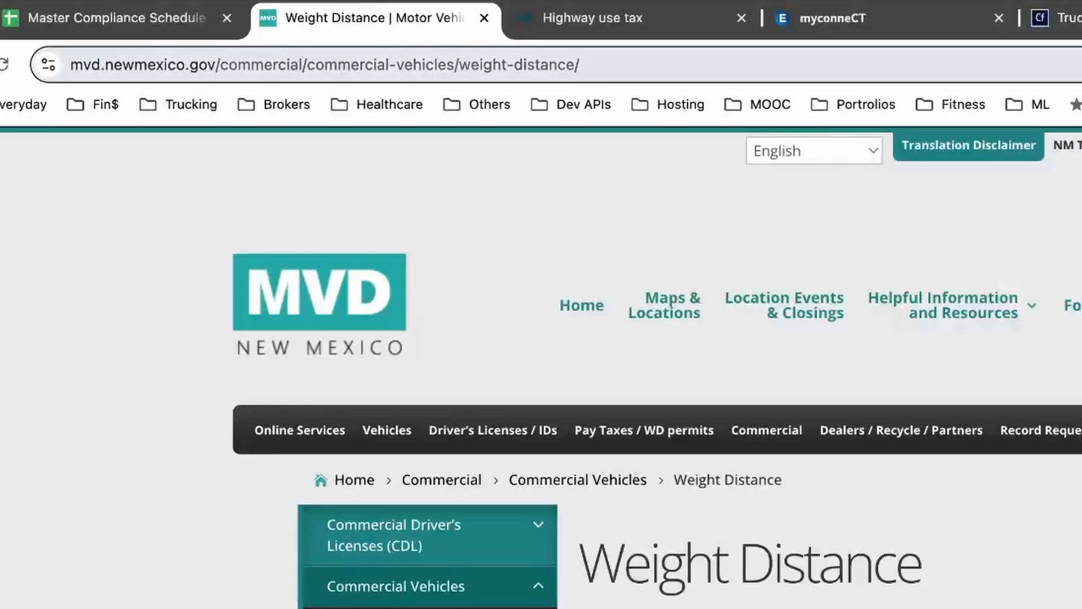
pyautogui.moveTo(89, 31); pyautogui.dragTo(462, 64)
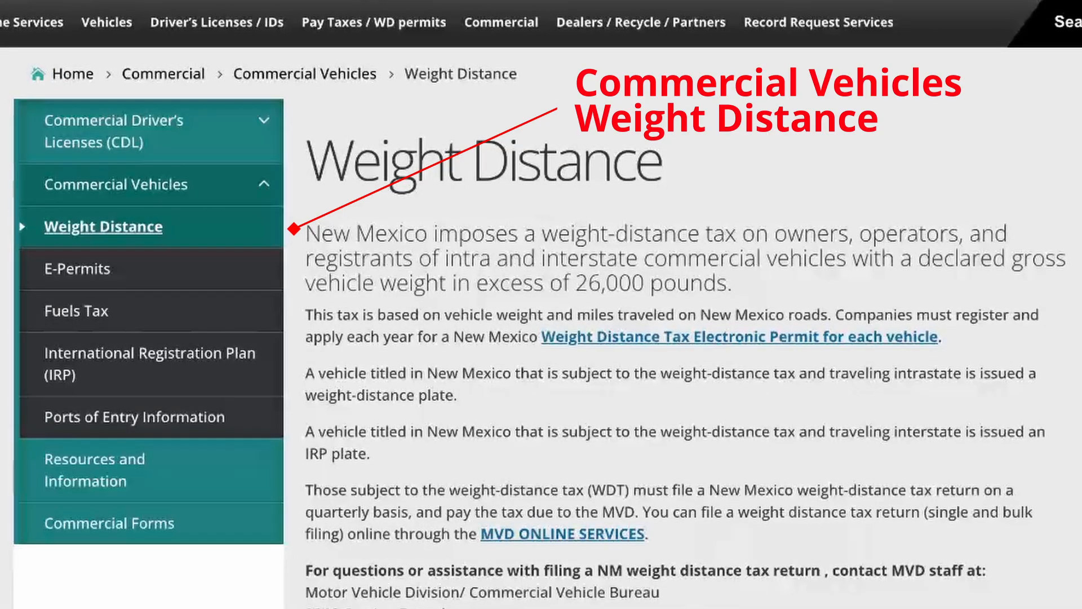
pyautogui.click(103, 226)
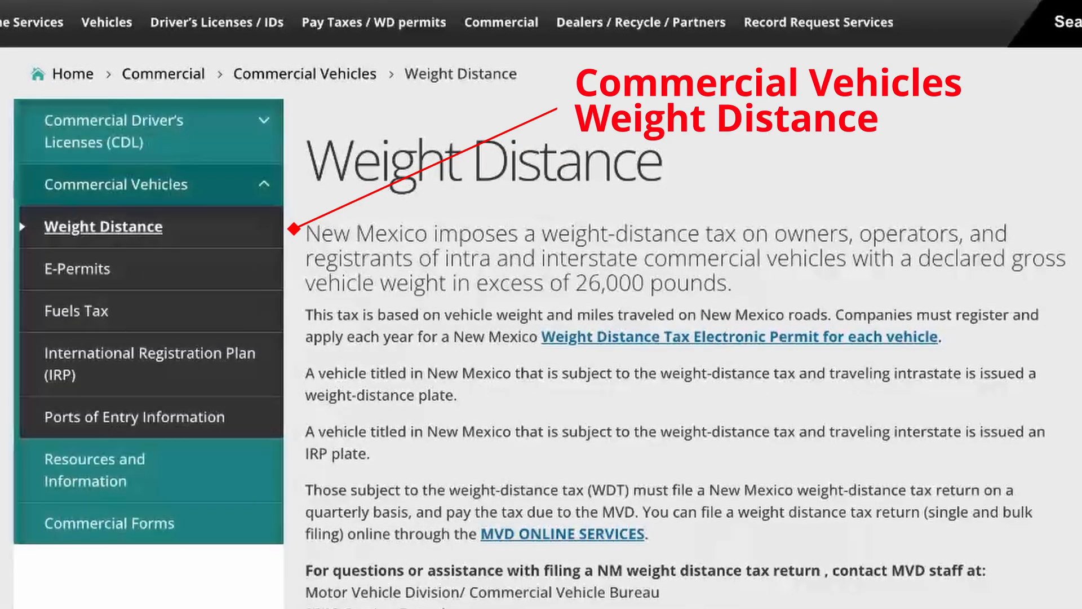
pyautogui.scroll(-1, 676, 338)
pyautogui.scroll(-1, 676, 338)
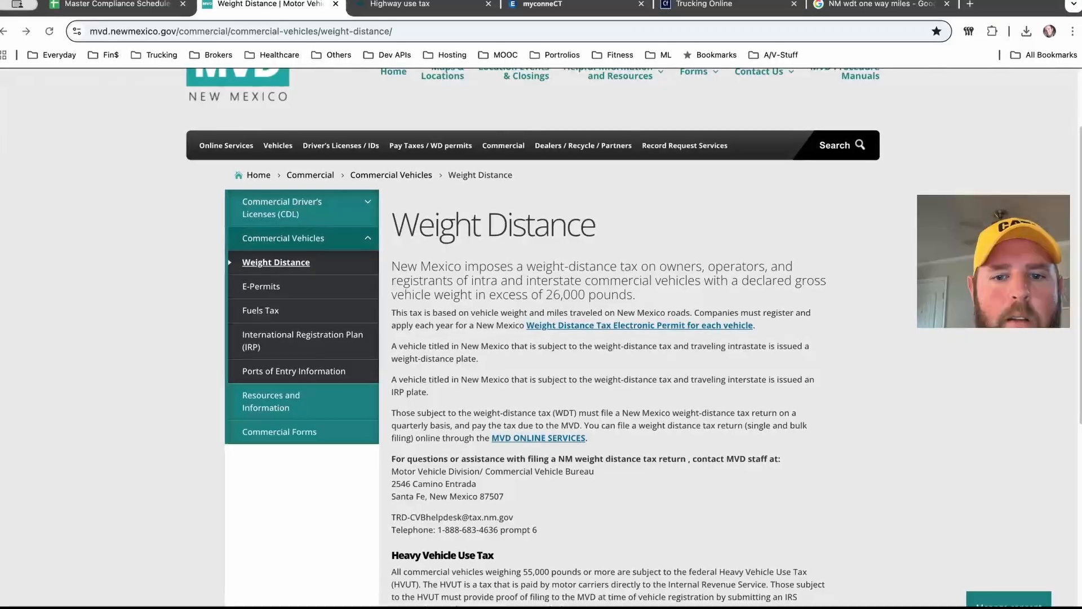
pyautogui.click(562, 355)
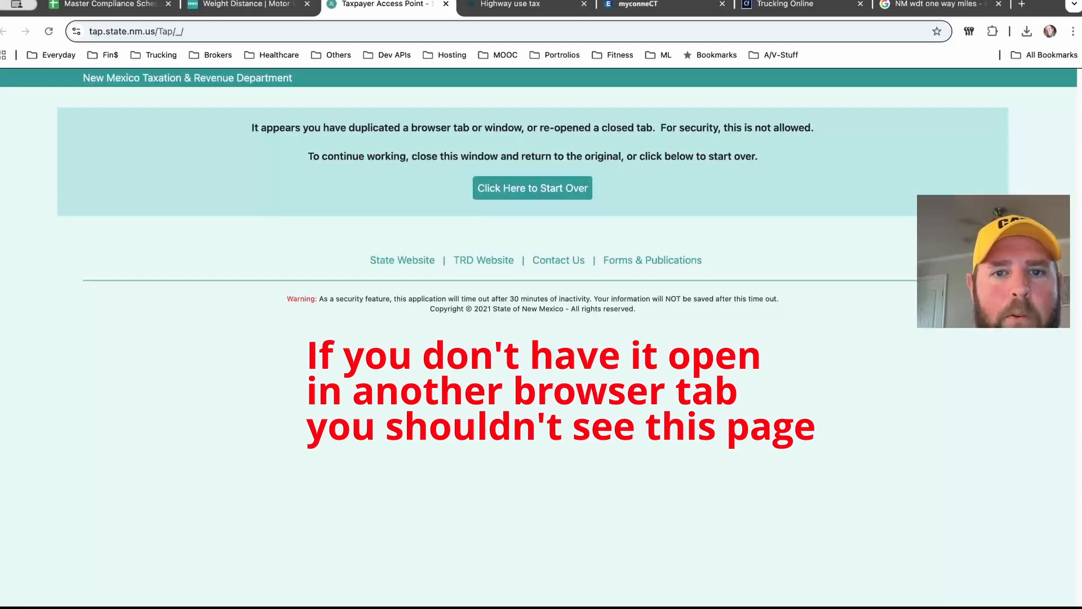
# Step: Start over on TAP and log in with the saved logon name
pyautogui.click(532, 189)
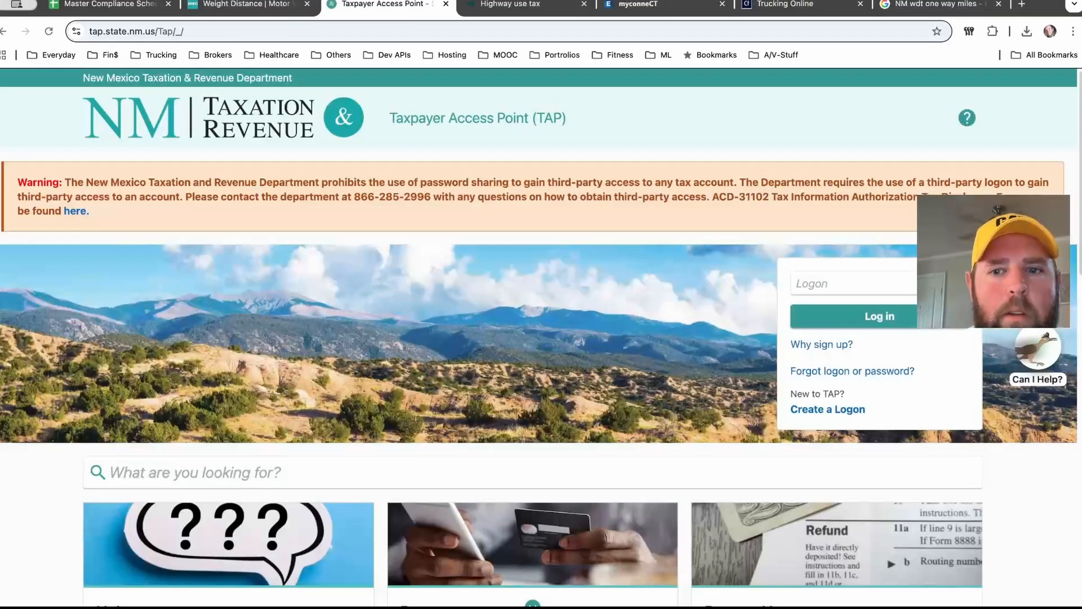
pyautogui.click(852, 283)
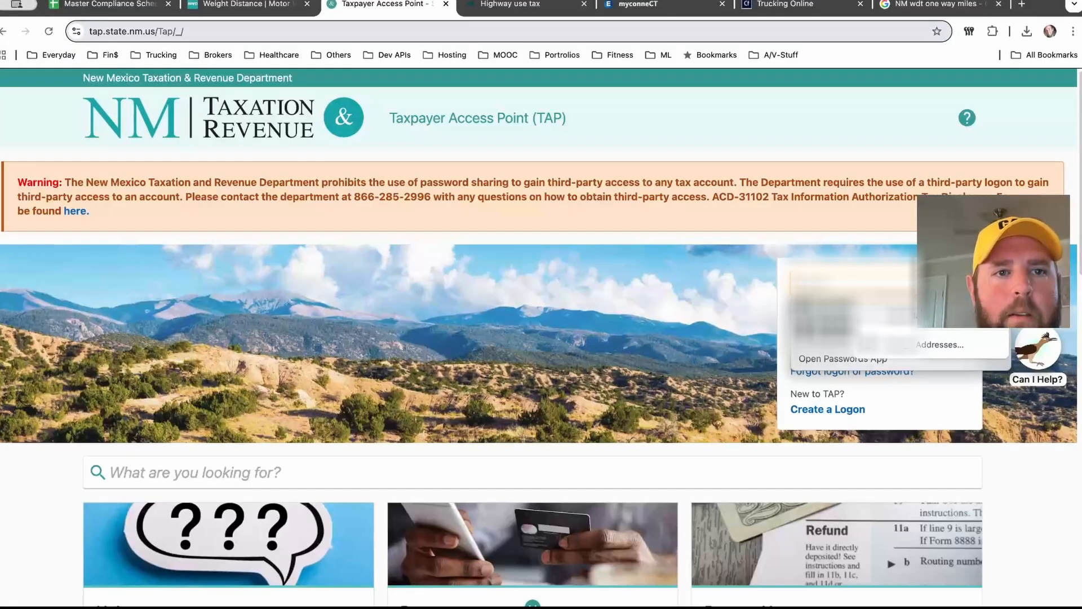
pyautogui.click(834, 318)
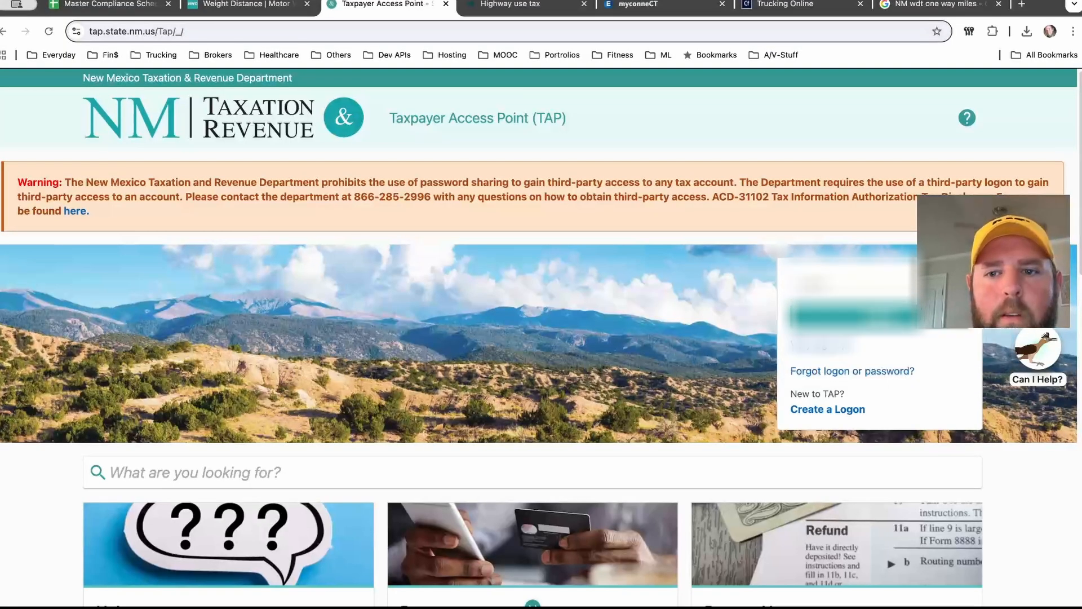
pyautogui.click(852, 283)
pyautogui.click(834, 319)
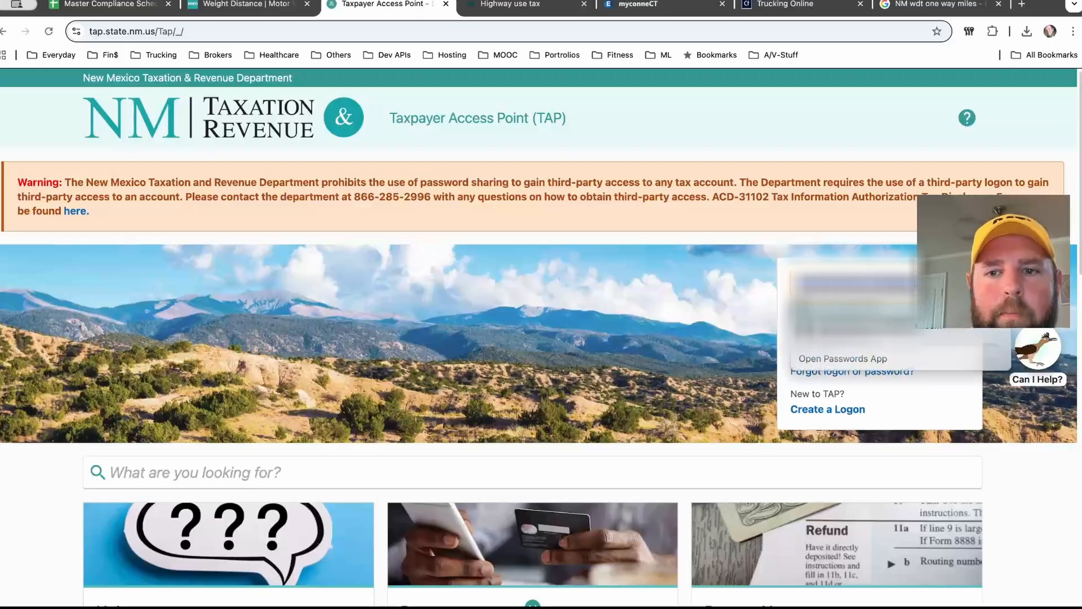
pyautogui.press('Return')
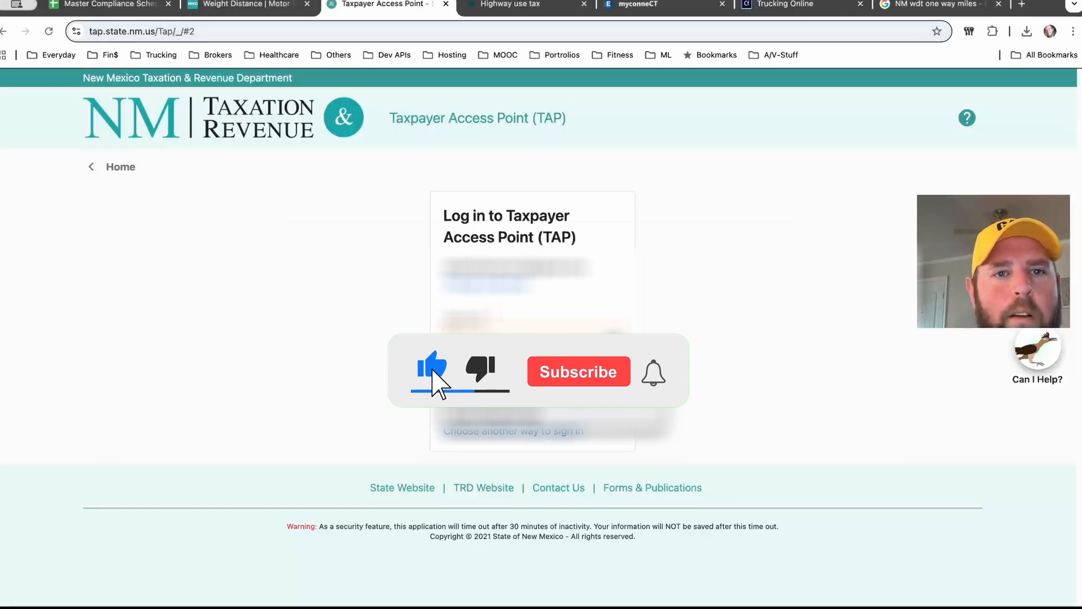
# Step: Switch to the New York Highway use tax page
pyautogui.click(445, 4)
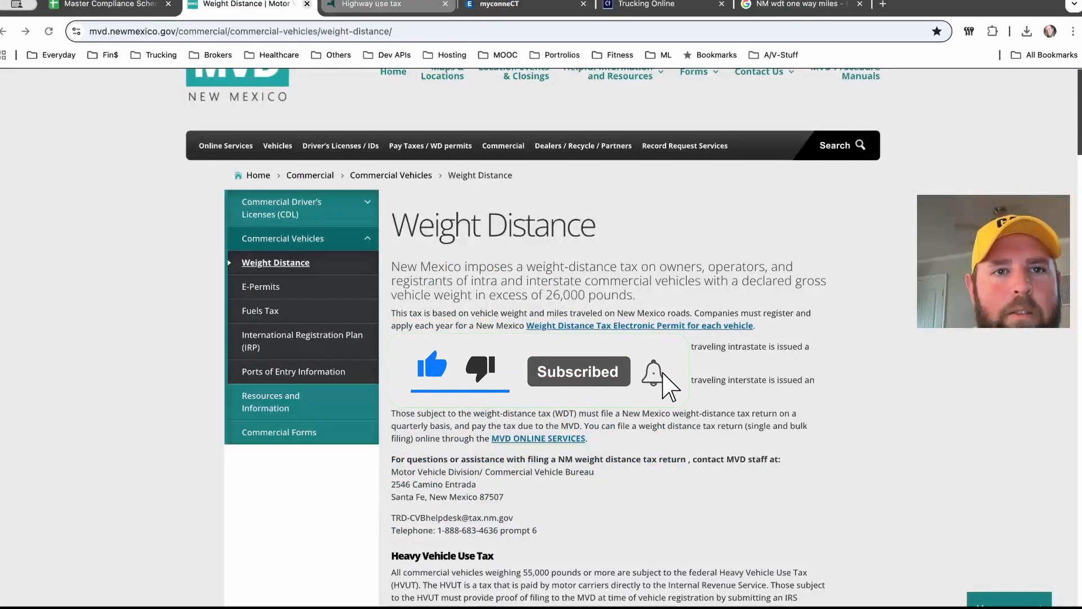
pyautogui.click(307, 3)
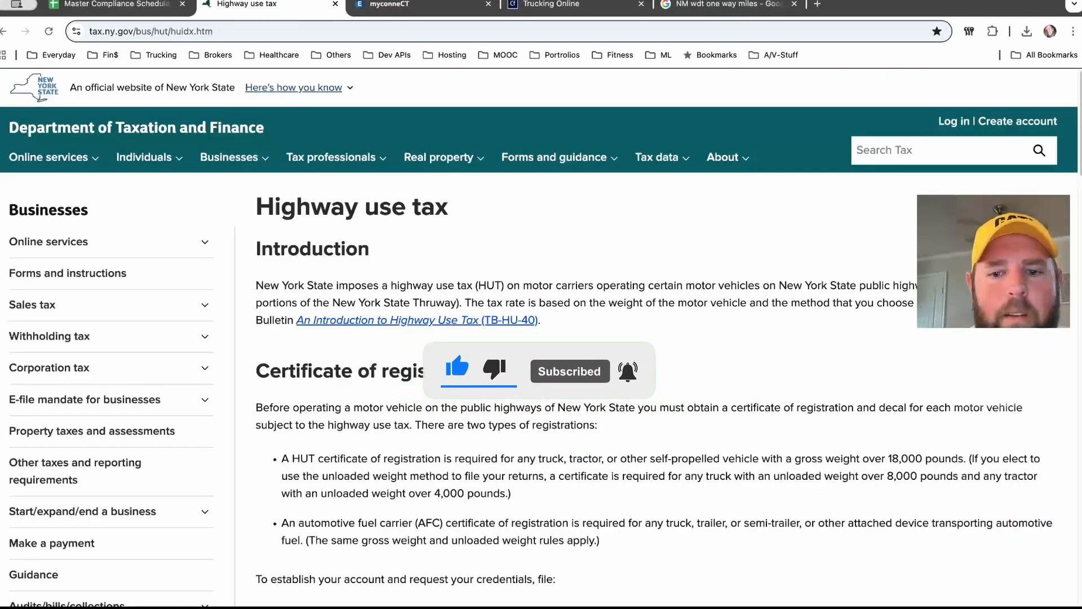